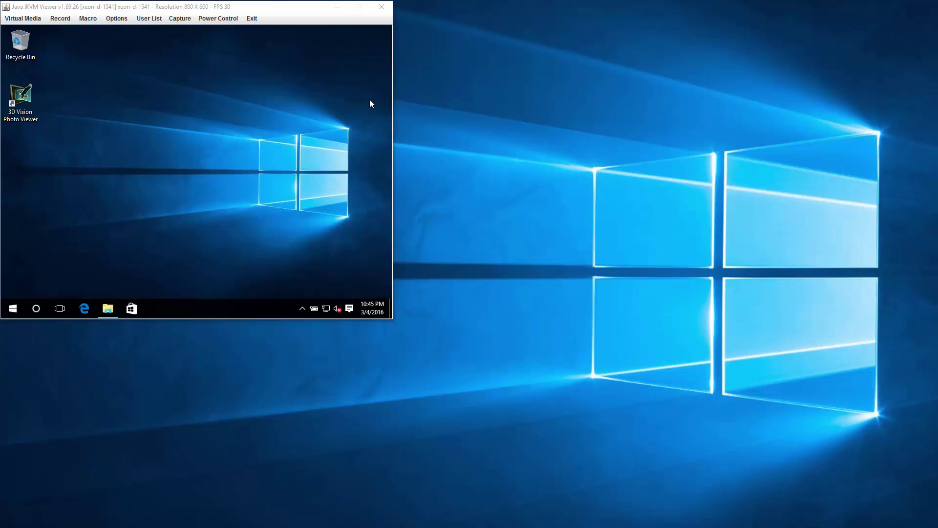
# Select the 3D Vision Photo Viewer shortcut on the remote desktop and delete it.
pyautogui.rightClick(370, 100)
pyautogui.click(12, 309)
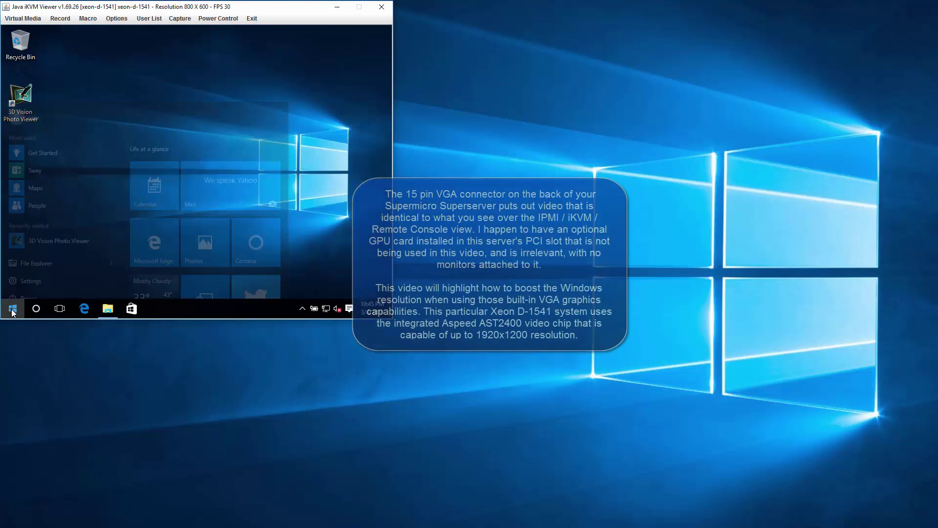
pyautogui.moveTo(49, 212); pyautogui.dragTo(22, 105)
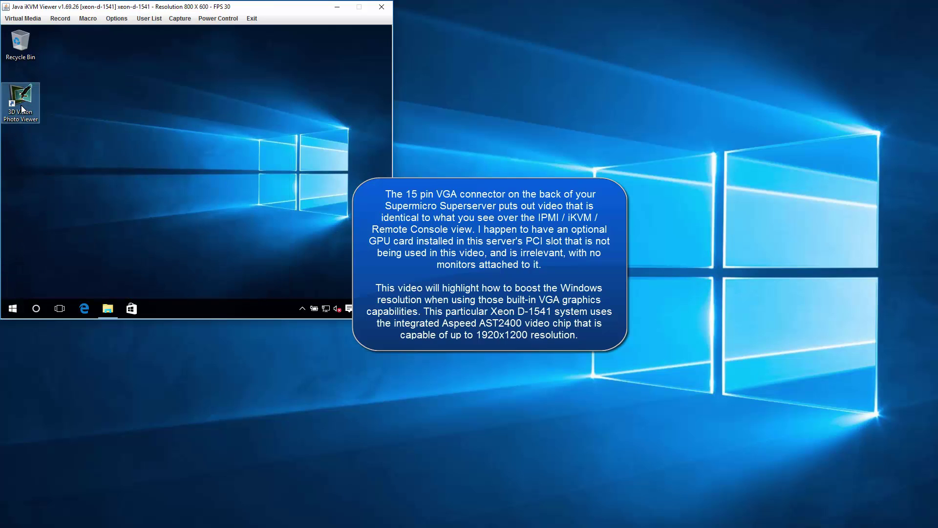
pyautogui.press('Delete')
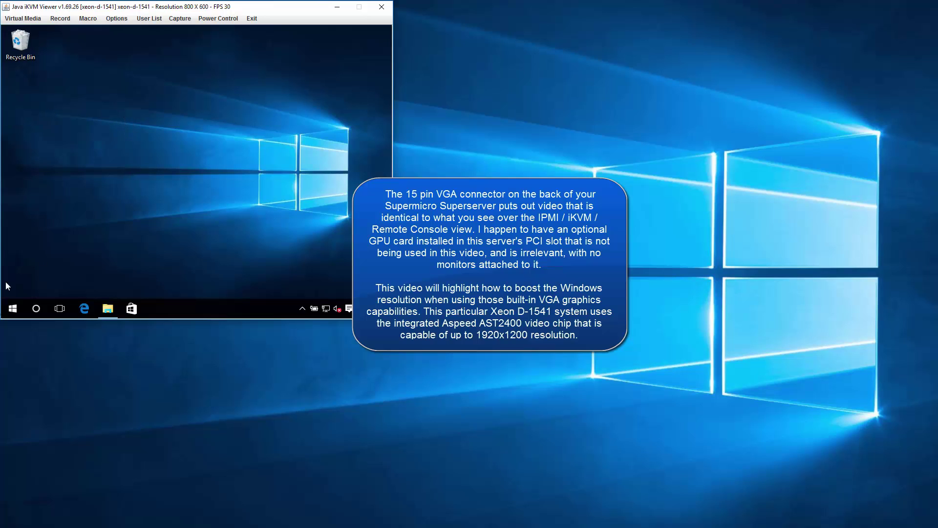
# Open Device Manager from Win+X and inspect the Microsoft Basic Display Adapter and NVIDIA Quadro K1200.
pyautogui.rightClick(12, 310)
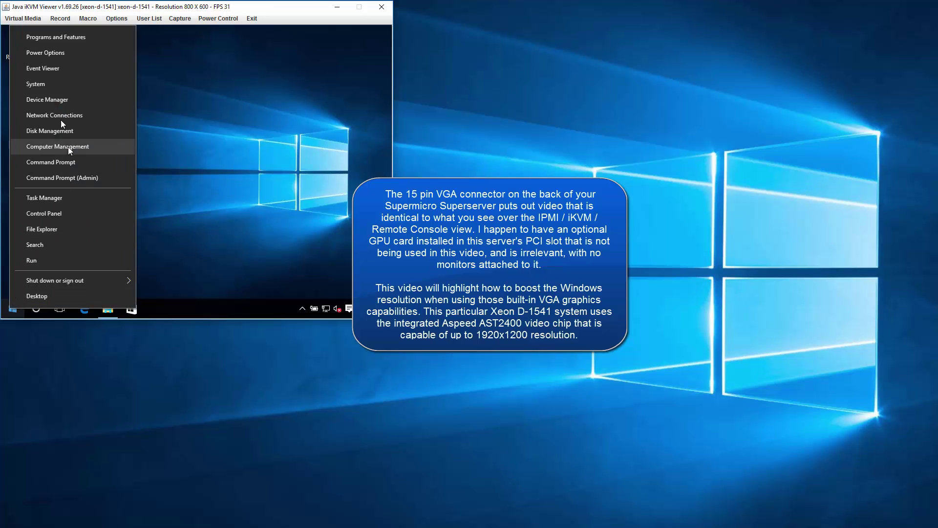
pyautogui.click(55, 101)
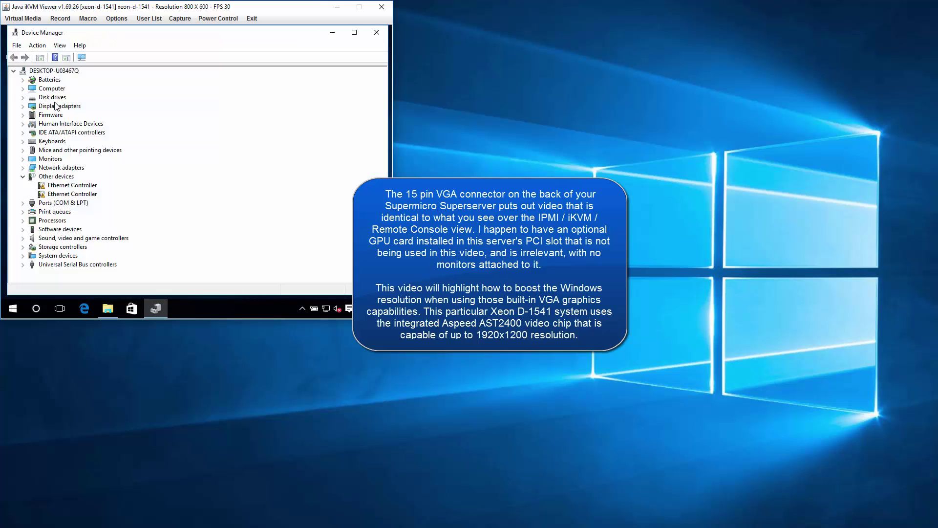
pyautogui.click(23, 107)
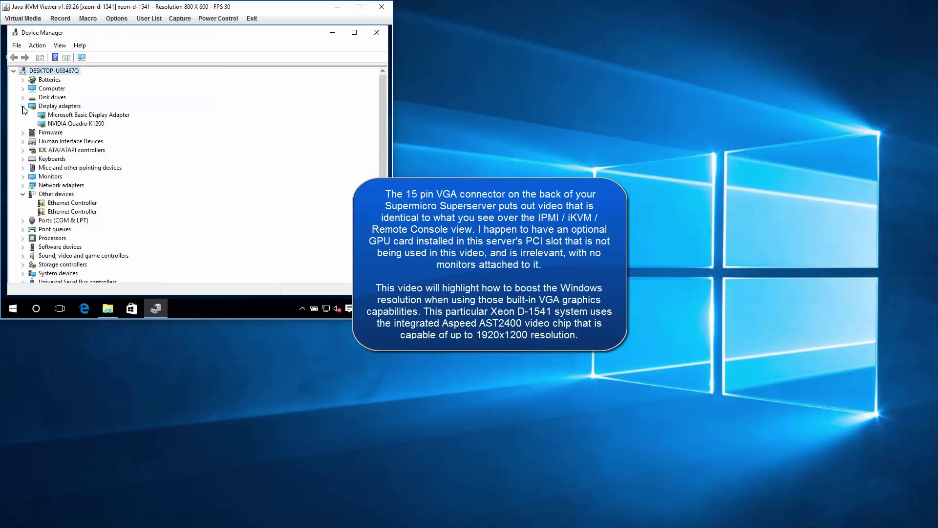
pyautogui.click(86, 125)
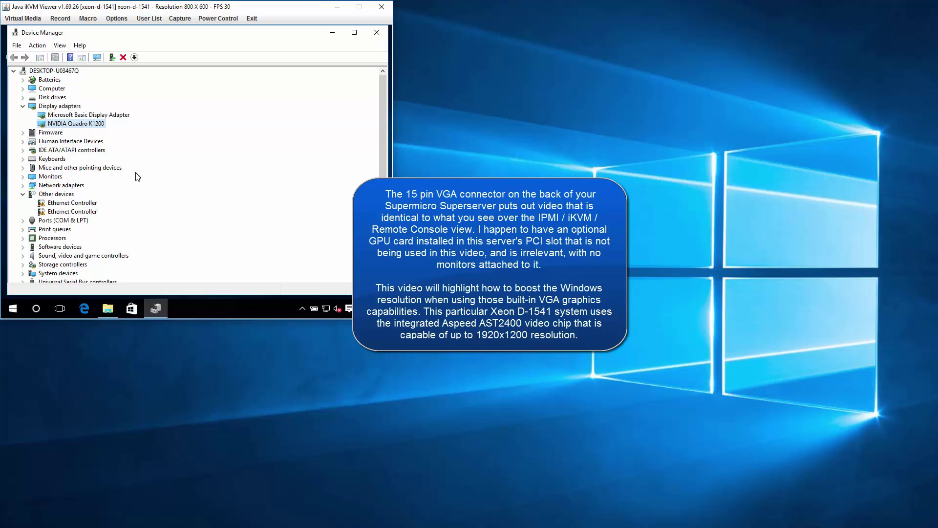
pyautogui.click(116, 116)
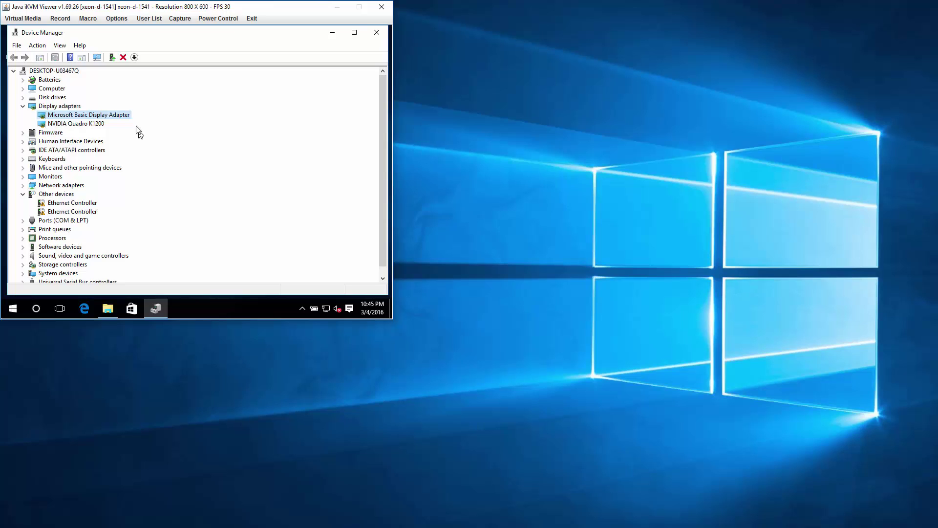
pyautogui.rightClick(119, 117)
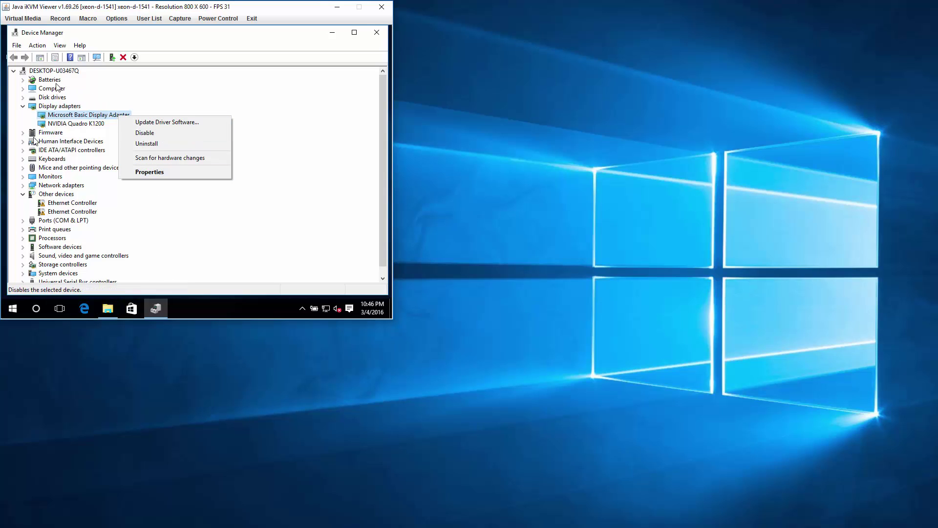
pyautogui.click(235, 252)
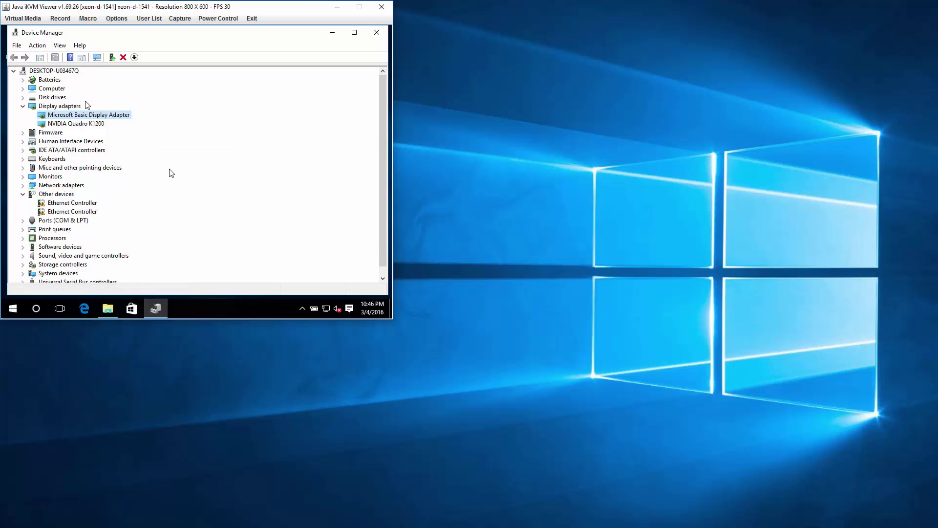
# Close Device Manager, confirm Advanced display settings shows 800 × 600, then launch Microsoft Edge.
pyautogui.click(379, 33)
pyautogui.rightClick(201, 160)
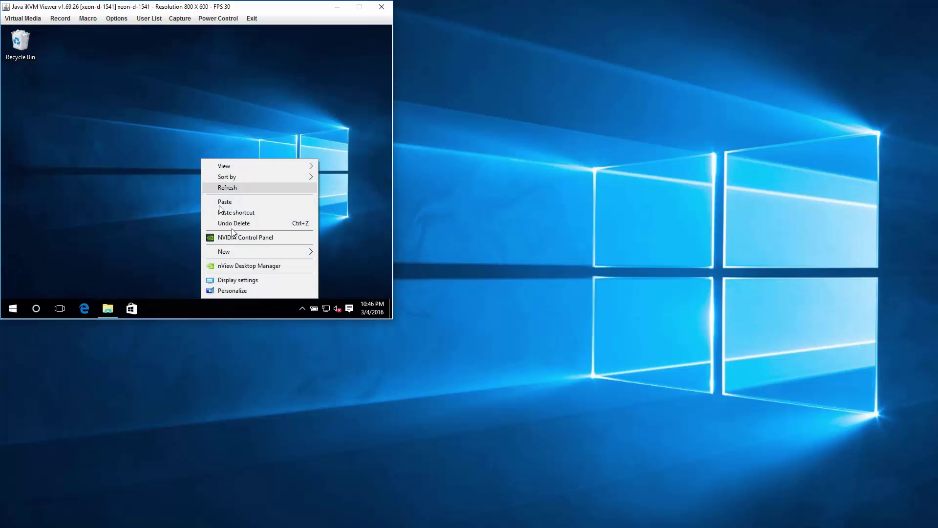
pyautogui.click(236, 281)
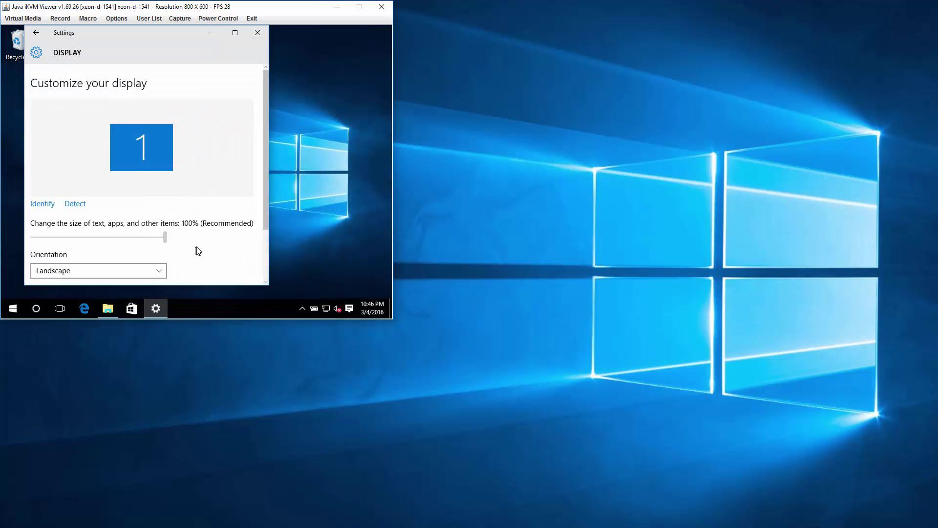
pyautogui.scroll(-3, 198, 250)
pyautogui.click(90, 261)
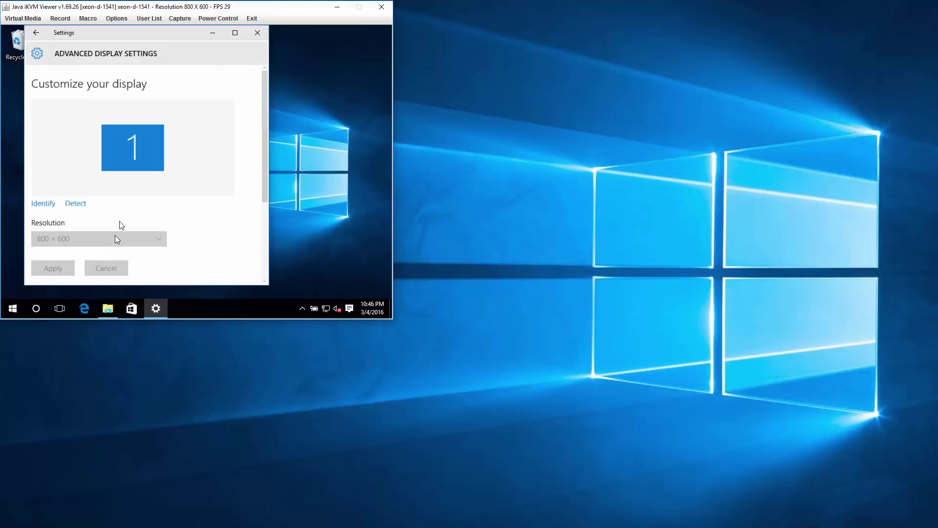
pyautogui.scroll(-3, 121, 221)
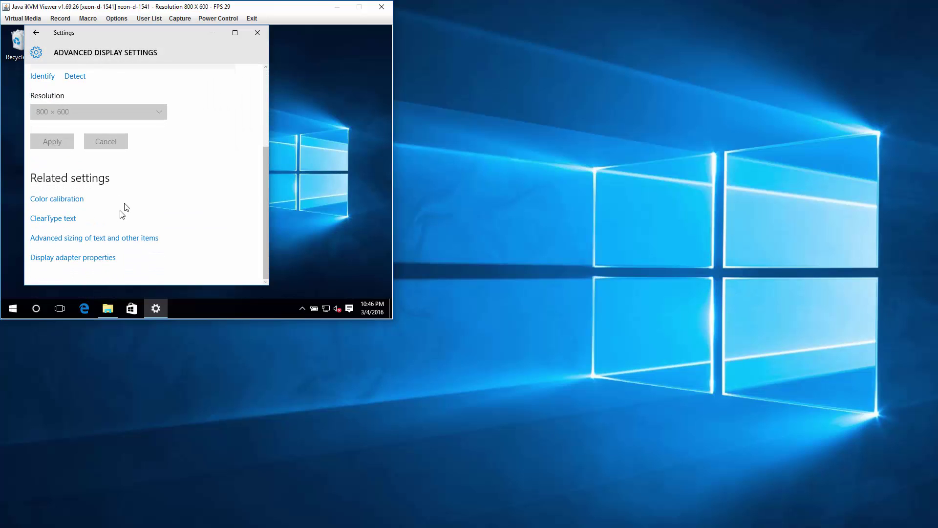
pyautogui.scroll(3, 123, 209)
pyautogui.click(258, 32)
pyautogui.click(84, 309)
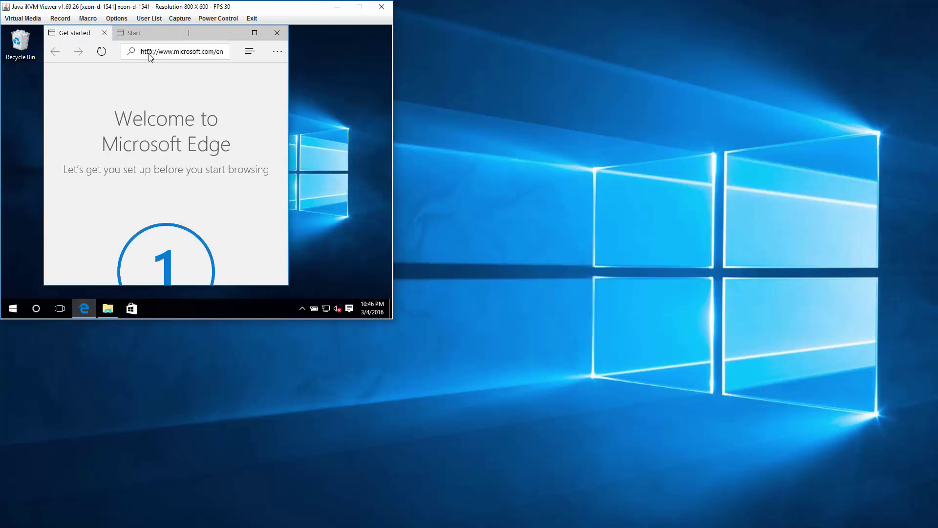
# Load google.com, maximize Edge, search 'x10sdv-tln4f' and open the Supermicro product result.
pyautogui.write('google.com')
pyautogui.press('Return')
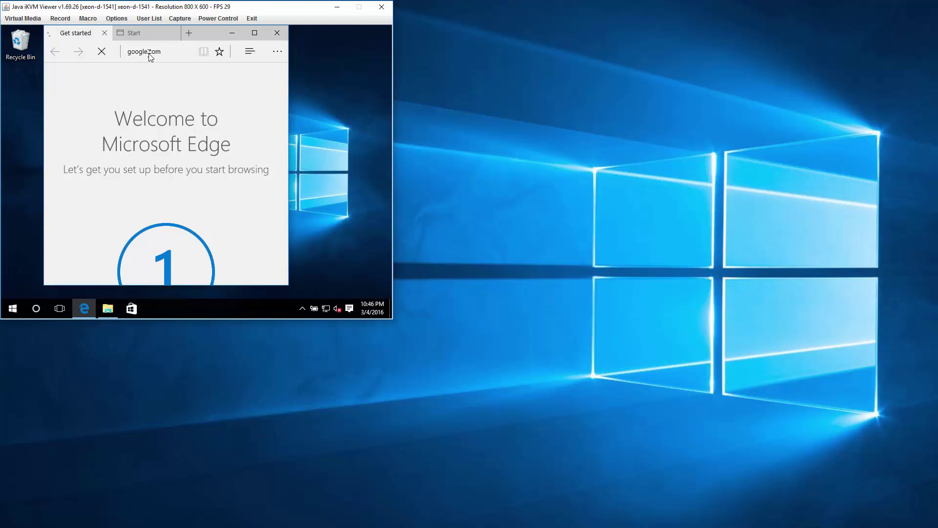
pyautogui.click(254, 33)
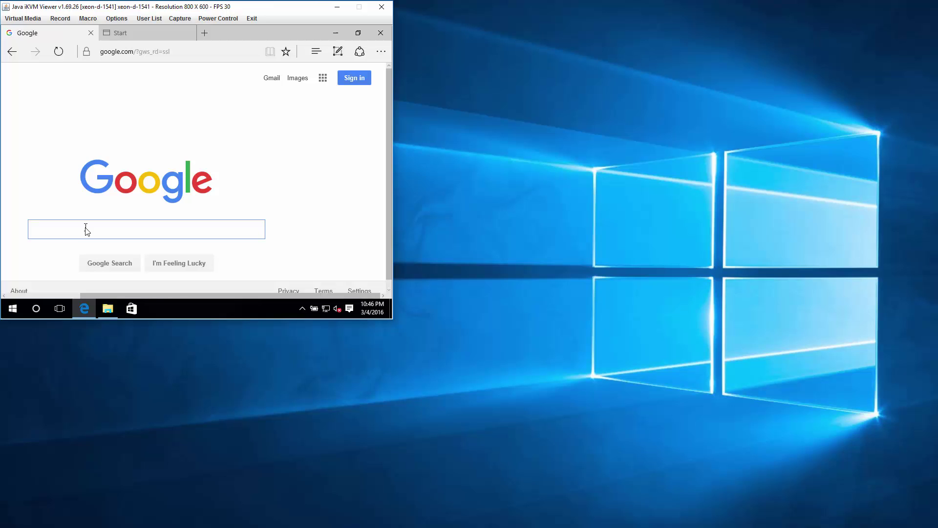
pyautogui.write('x10sdv-')
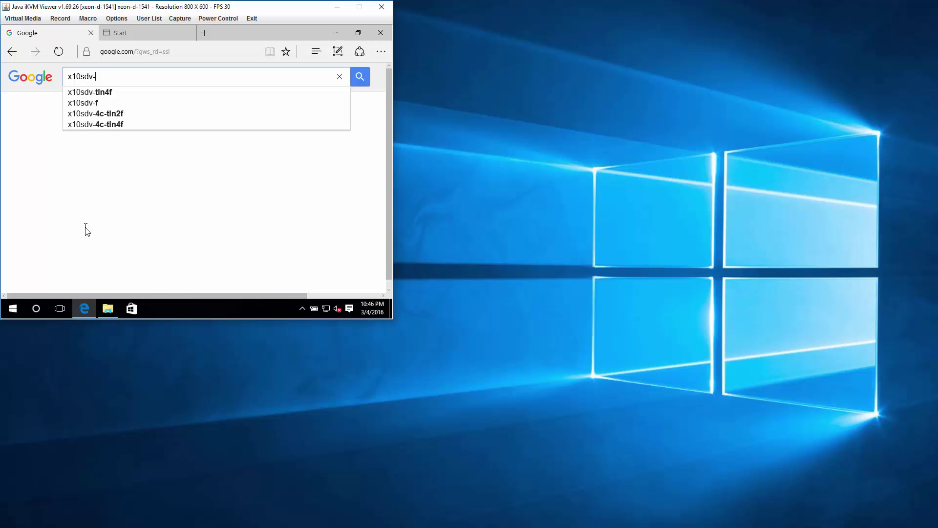
pyautogui.write('tln4f')
pyautogui.press('Return')
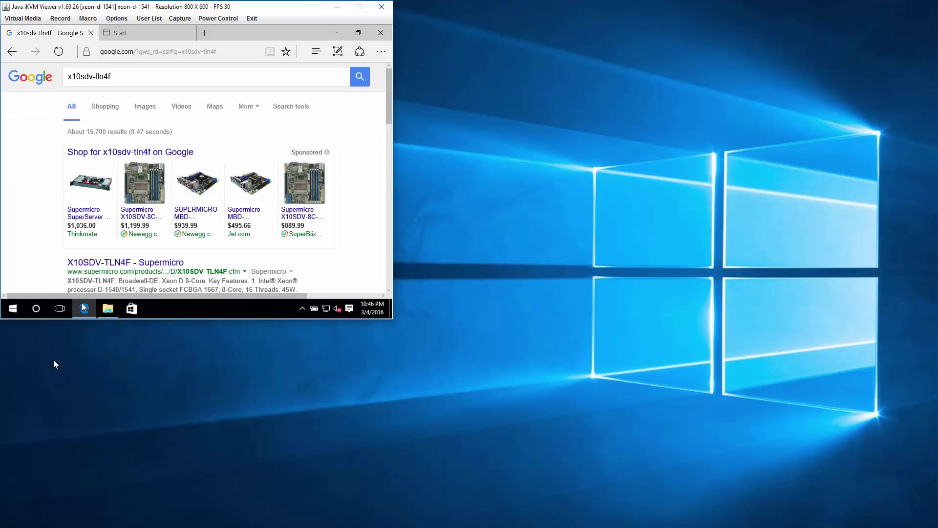
pyautogui.click(166, 267)
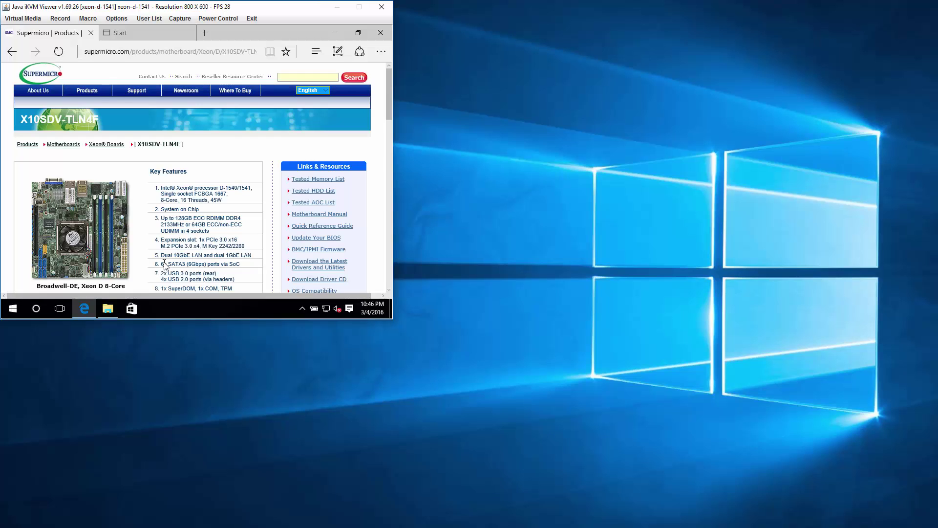
# On the drivers and utilities page, filter by Microsoft, Windows and VGA, then submit.
pyautogui.click(309, 267)
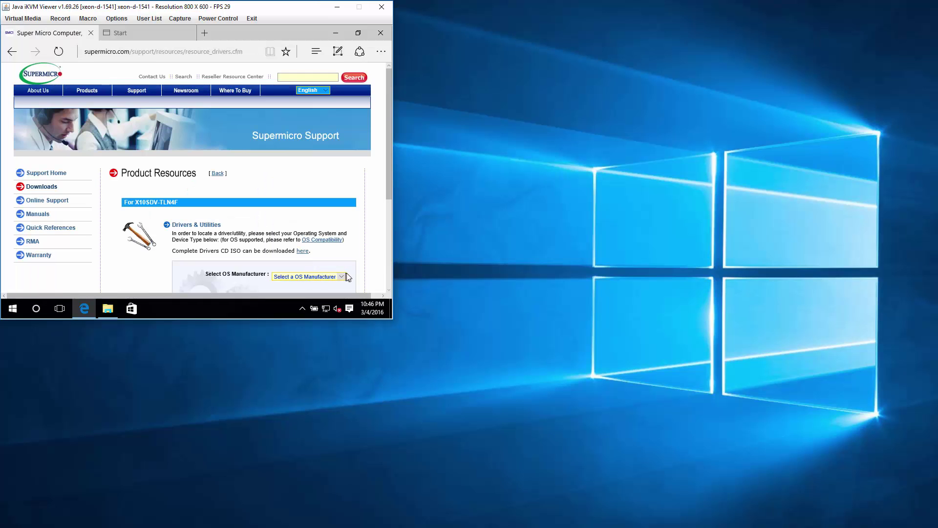
pyautogui.scroll(-3, 308, 276)
pyautogui.click(297, 140)
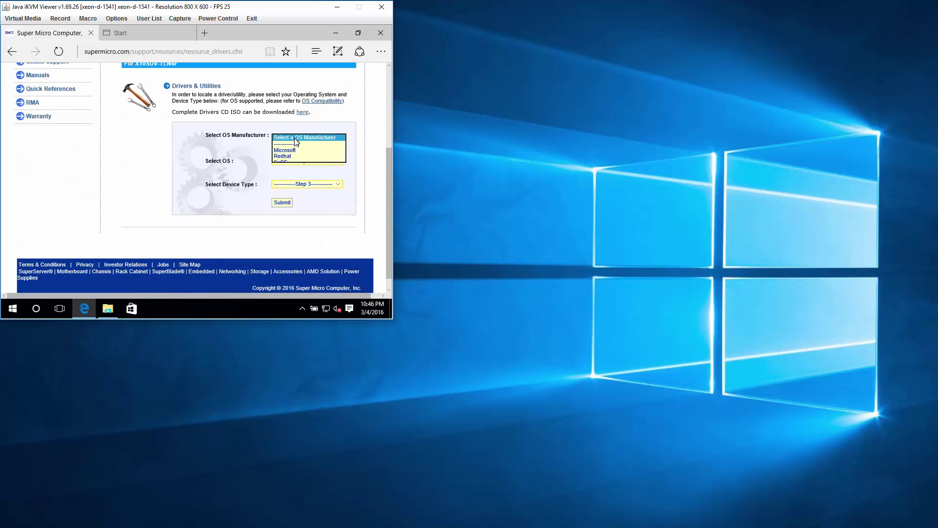
pyautogui.click(295, 151)
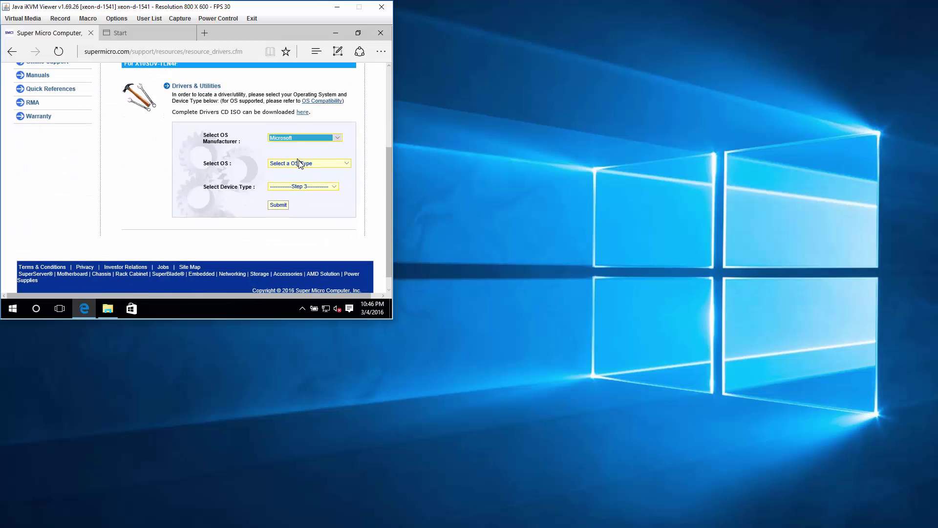
pyautogui.click(307, 165)
pyautogui.click(292, 176)
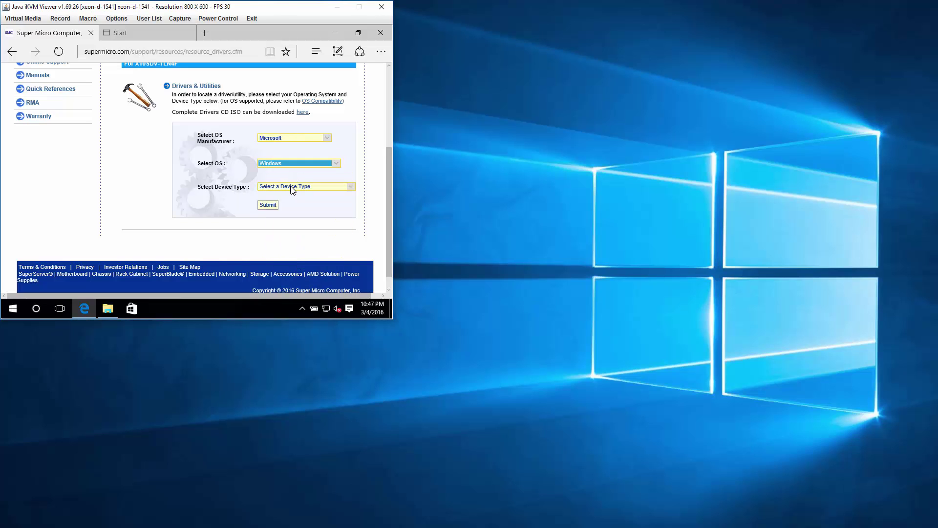
pyautogui.click(292, 188)
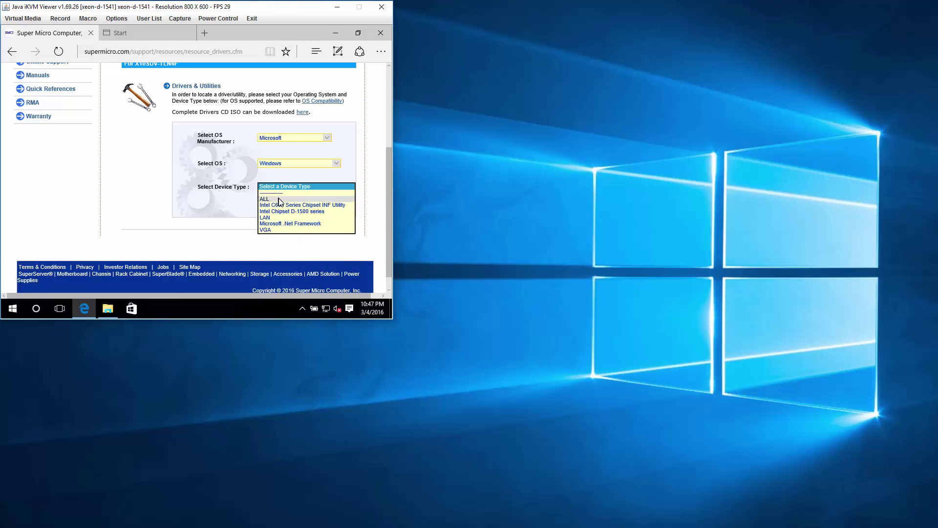
pyautogui.click(272, 230)
pyautogui.click(269, 207)
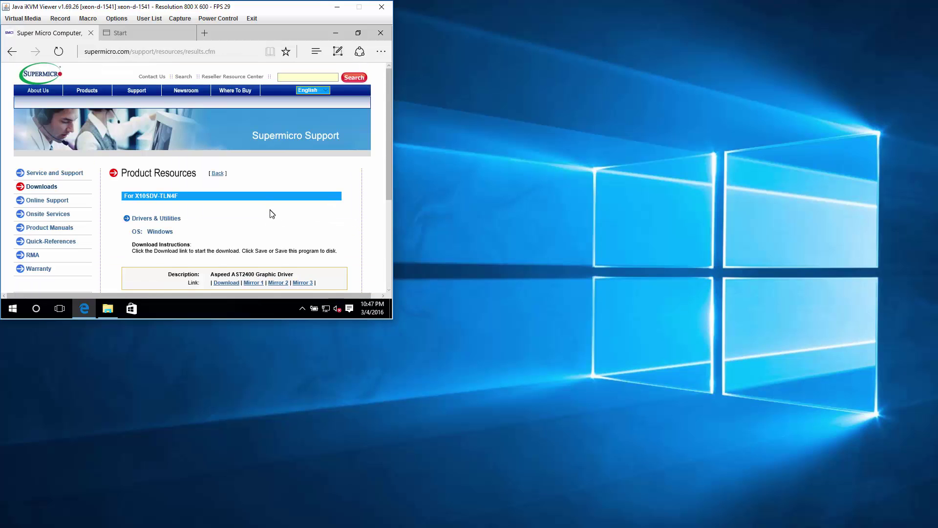
# Download the Aspeed AST2400 driver v1.01.05.zip by accepting the EULA, then minimize the license window.
pyautogui.click(230, 282)
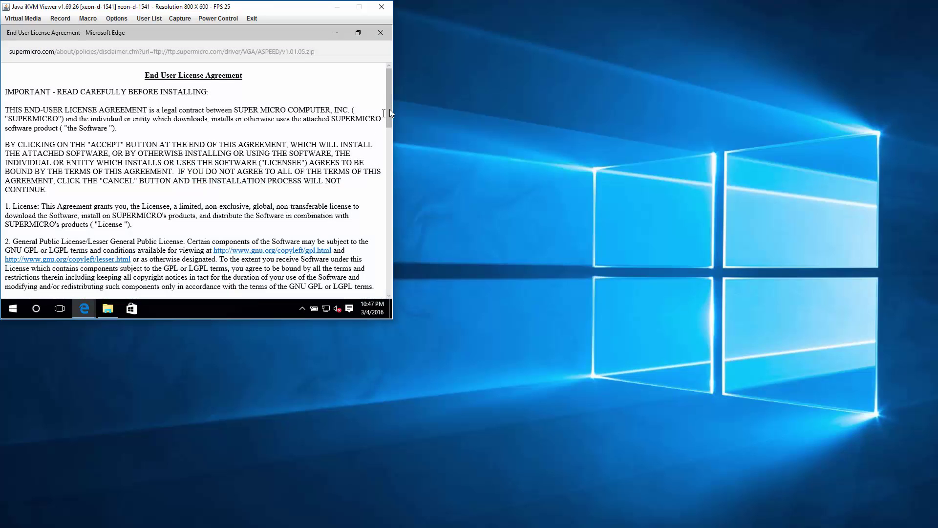
pyautogui.moveTo(388, 116); pyautogui.dragTo(388, 274)
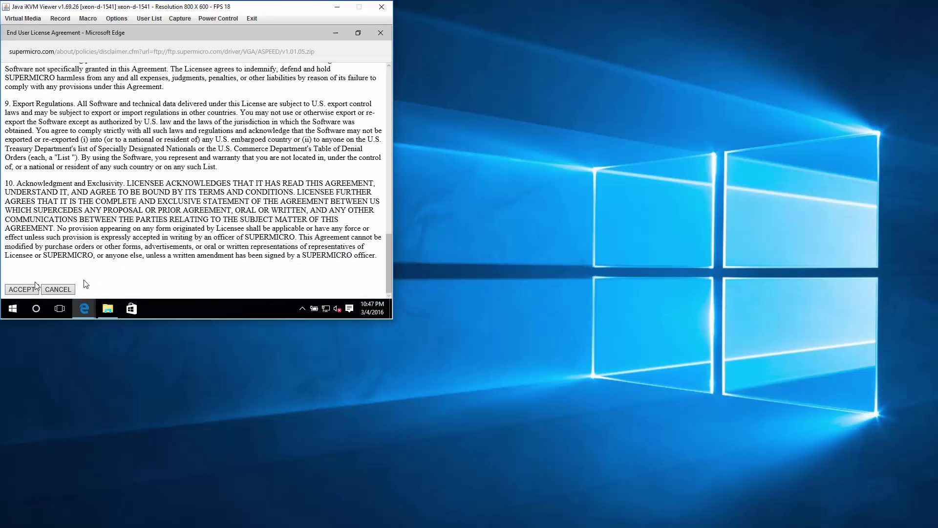
pyautogui.click(21, 289)
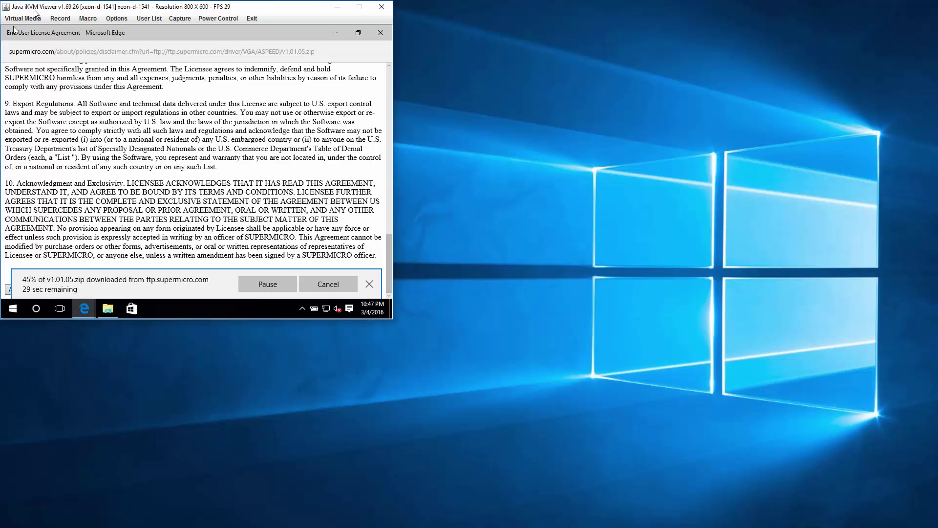
pyautogui.click(335, 34)
# Run an automatic driver search for Microsoft Basic Display Adapter and dismiss the already-up-to-date message.
pyautogui.click(335, 34)
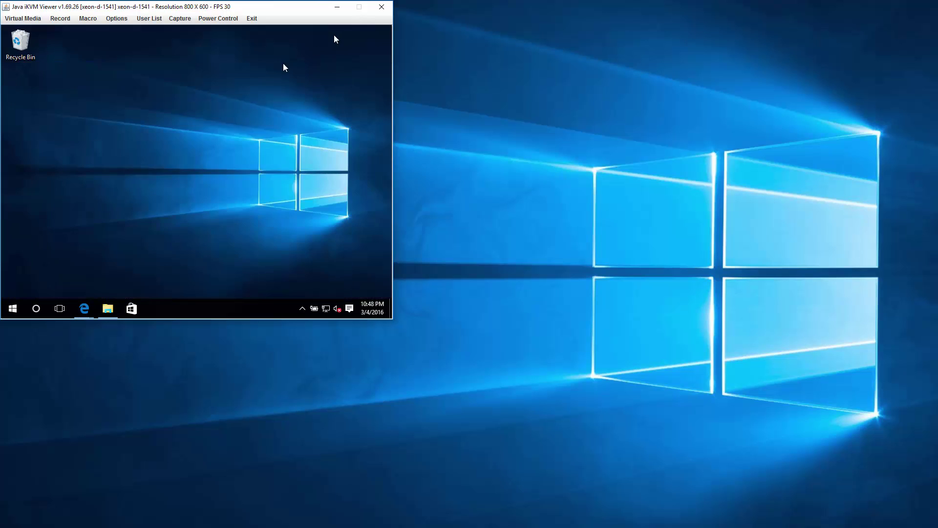
pyautogui.rightClick(13, 308)
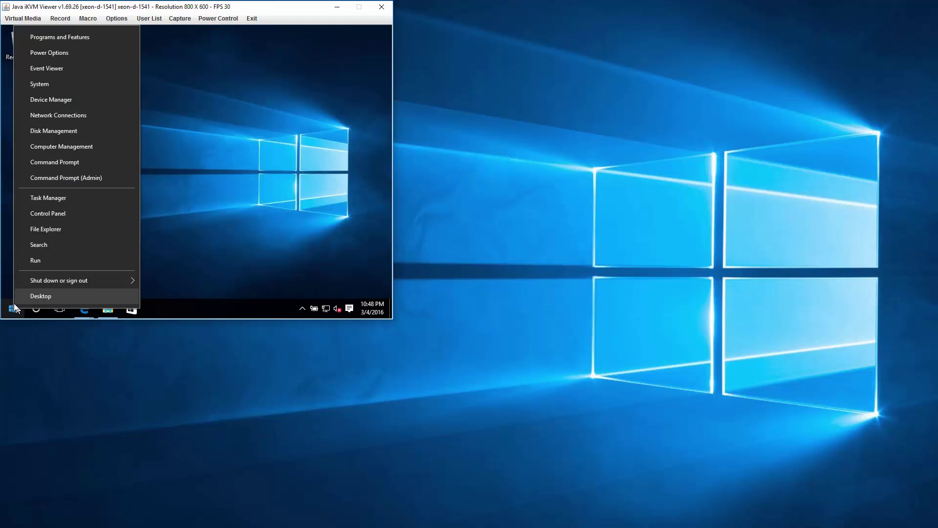
pyautogui.click(46, 99)
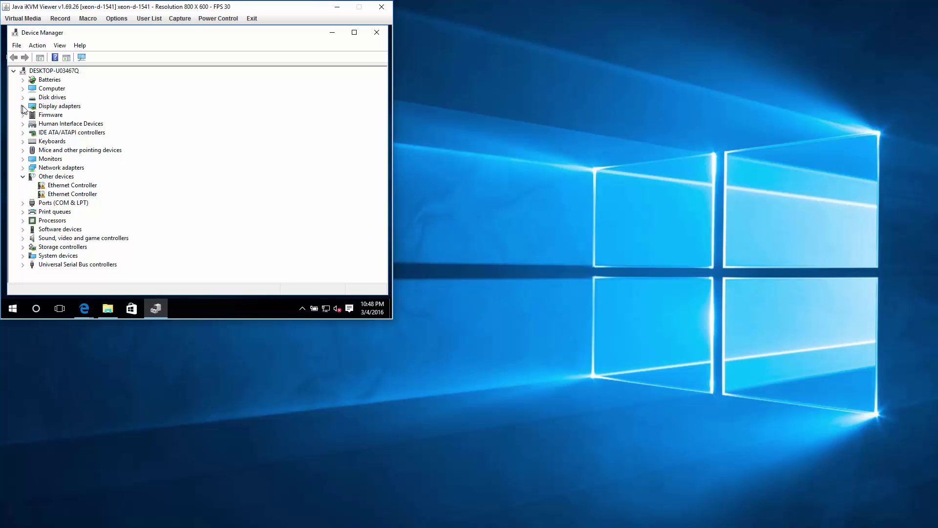
pyautogui.click(22, 106)
pyautogui.click(72, 116)
pyautogui.rightClick(120, 117)
pyautogui.click(151, 123)
pyautogui.click(175, 144)
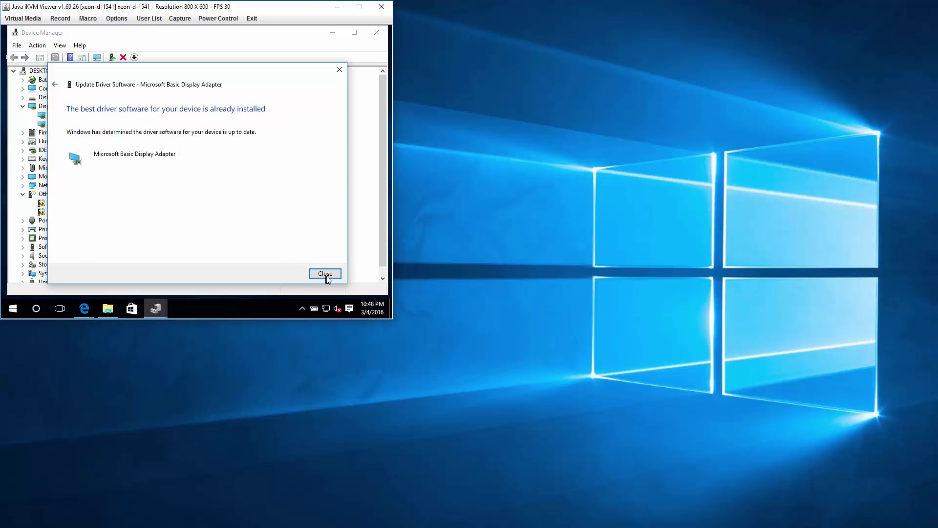
pyautogui.click(325, 273)
# Extract all files from the downloaded v1.01.05.zip in the Downloads folder.
pyautogui.click(333, 33)
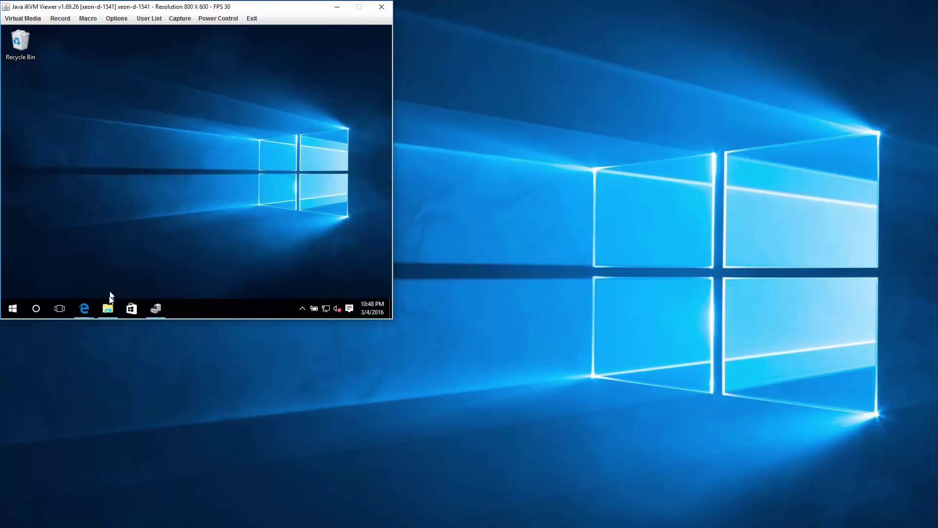
pyautogui.click(84, 309)
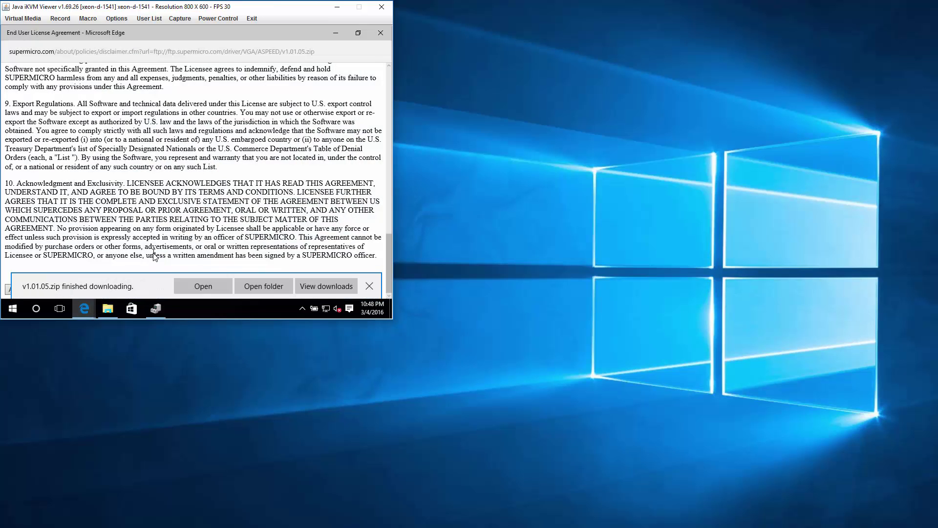
pyautogui.click(225, 290)
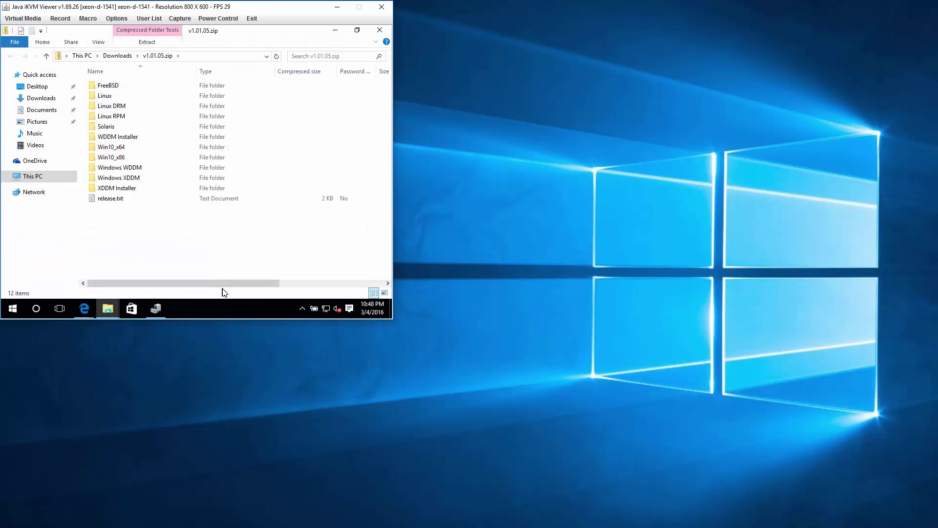
pyautogui.click(117, 56)
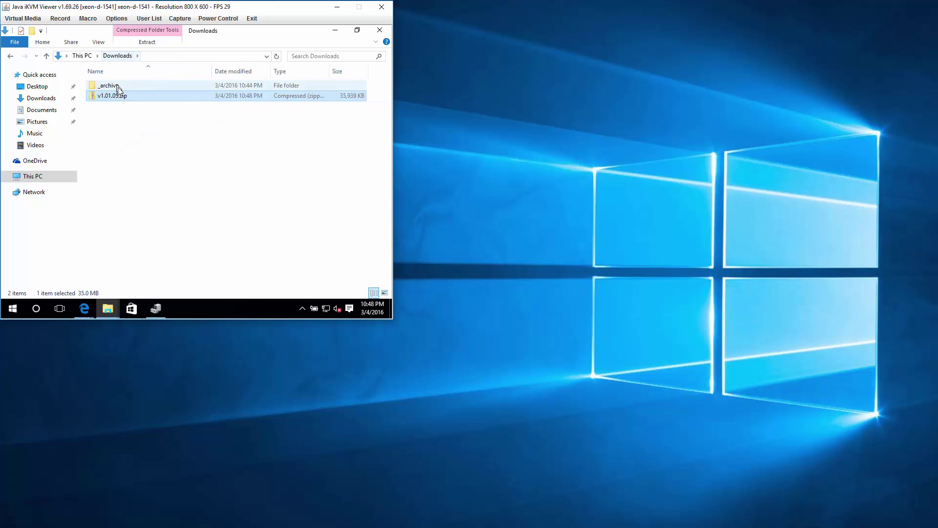
pyautogui.rightClick(124, 99)
pyautogui.click(146, 127)
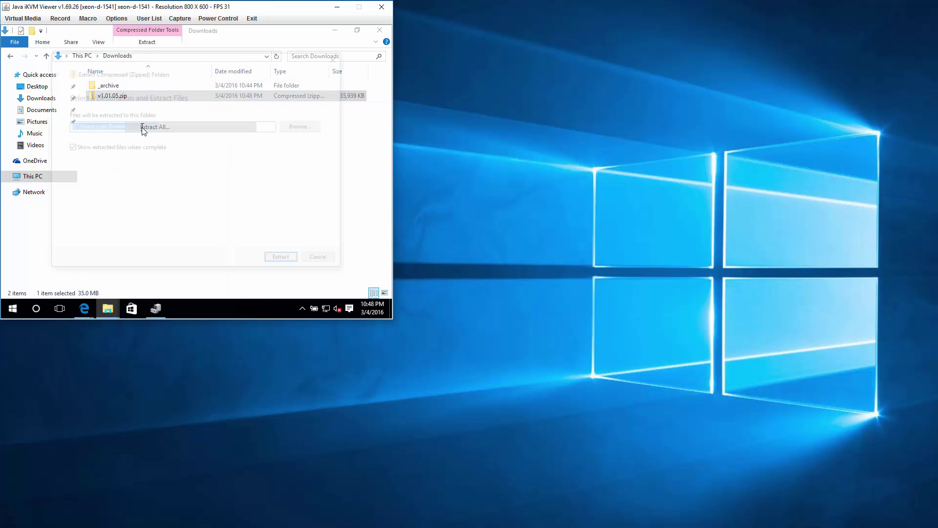
pyautogui.click(285, 261)
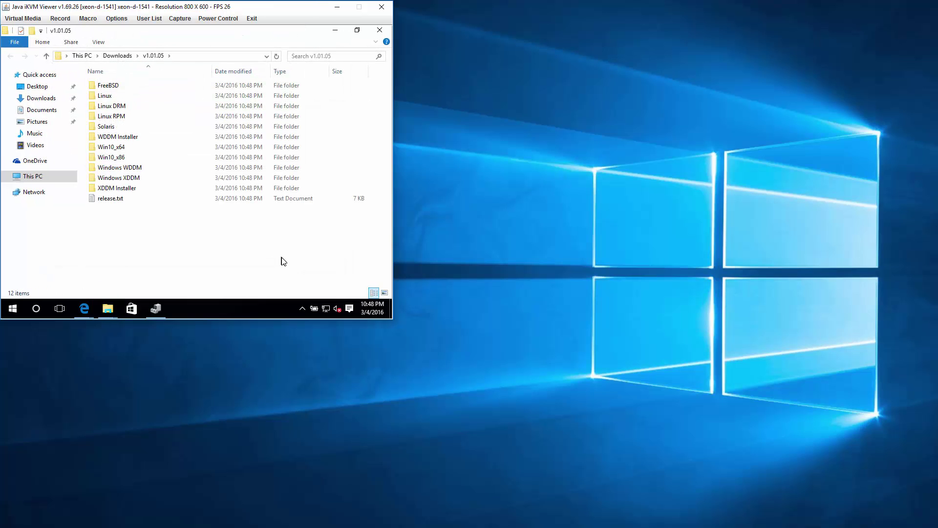
# Copy the Win10_x64 folder path from the address bar and minimize all open windows.
pyautogui.doubleClick(132, 148)
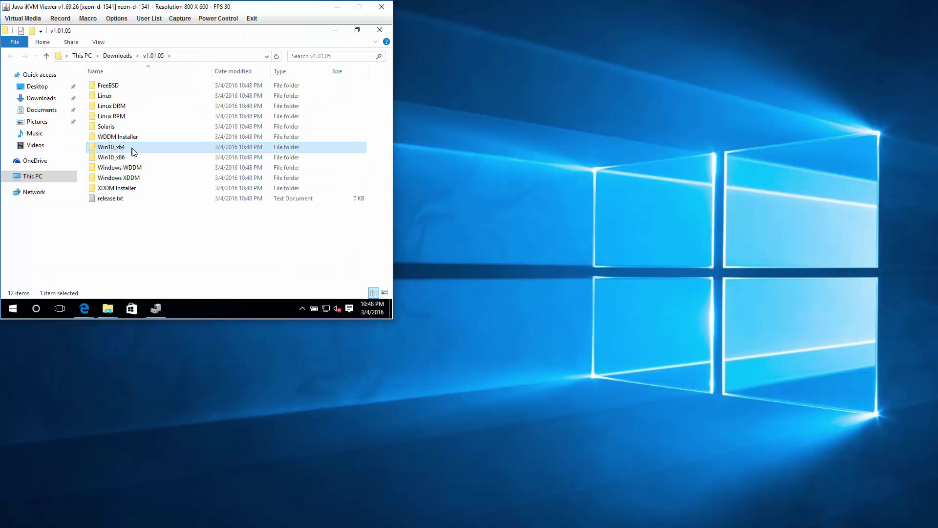
pyautogui.click(218, 57)
pyautogui.rightClick(157, 57)
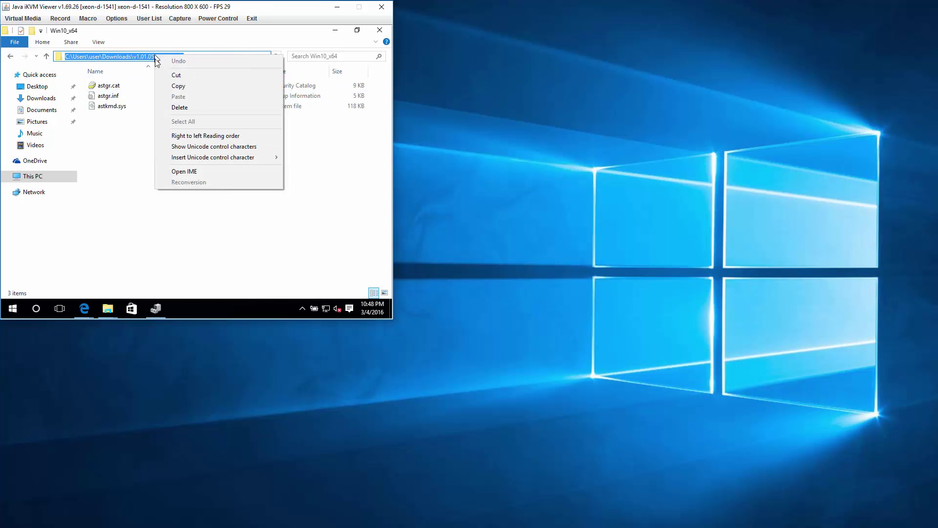
pyautogui.click(172, 87)
pyautogui.click(334, 34)
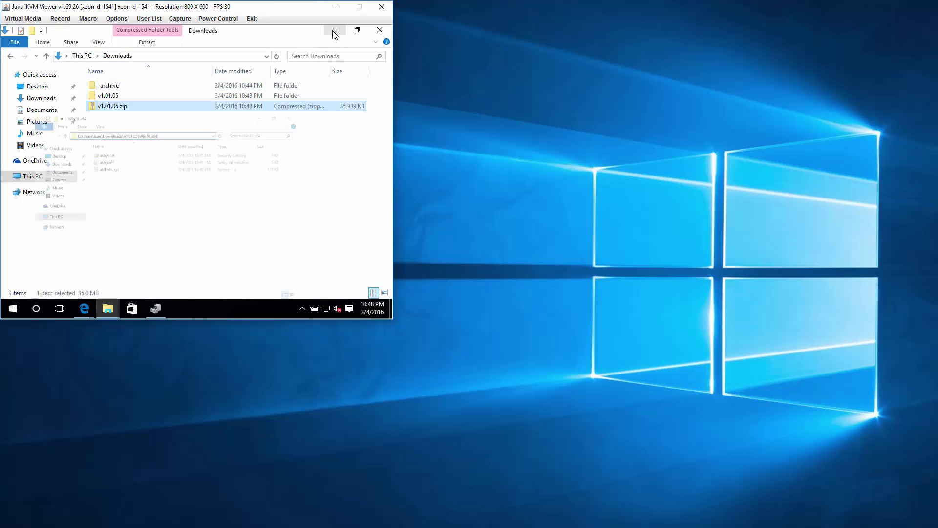
pyautogui.click(335, 34)
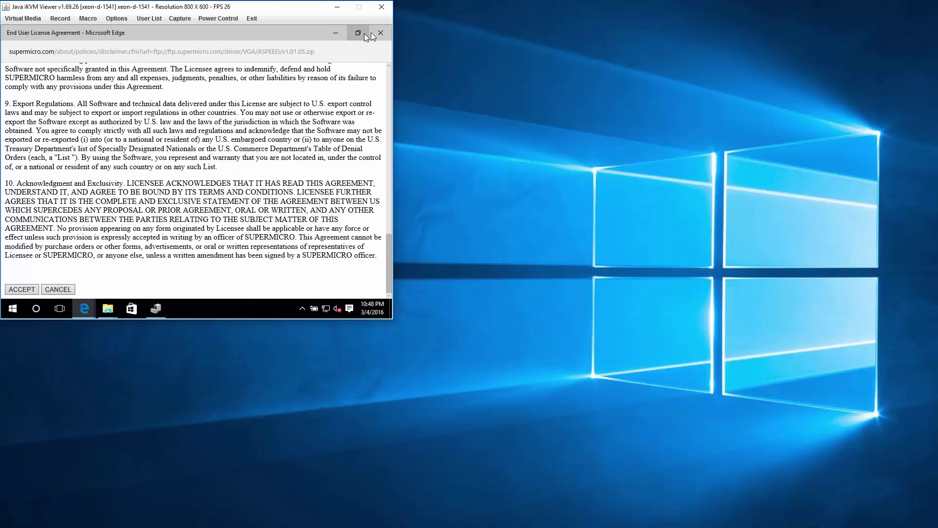
pyautogui.click(334, 34)
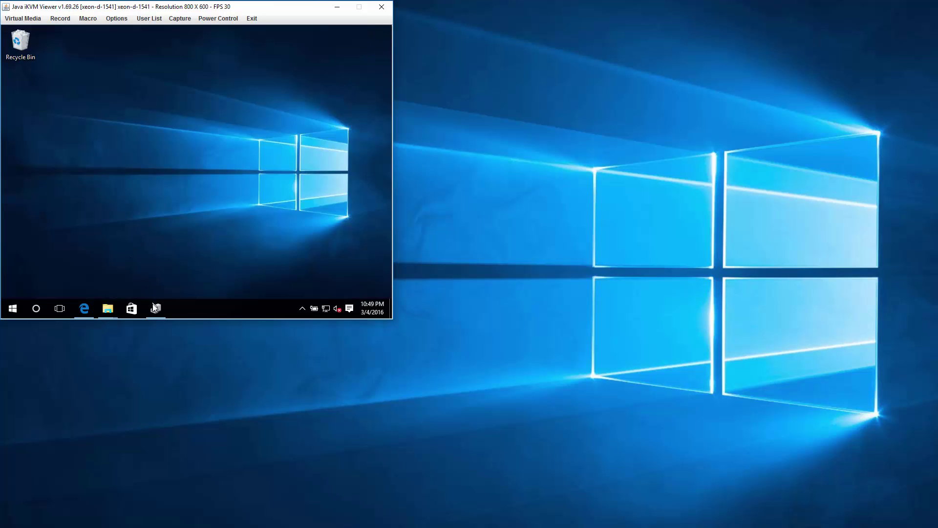
# Update Microsoft Basic Display Adapter from the pasted Win10_x64 path, installing ASPEED Graphics Family (WDDM).
pyautogui.click(154, 308)
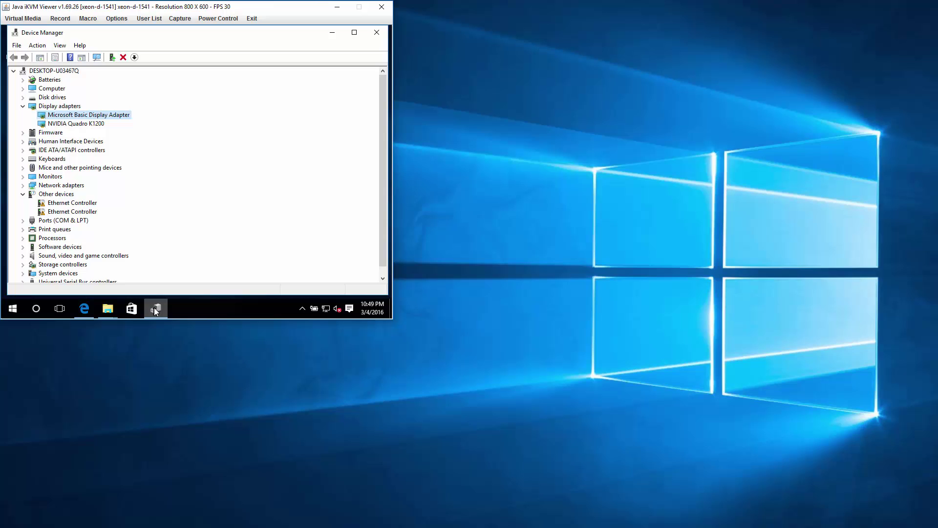
pyautogui.rightClick(130, 119)
pyautogui.click(180, 124)
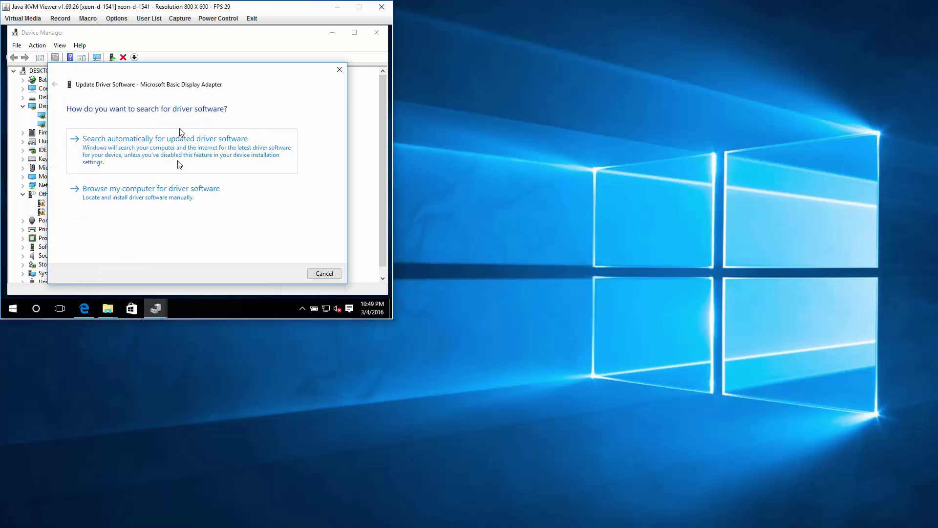
pyautogui.click(211, 206)
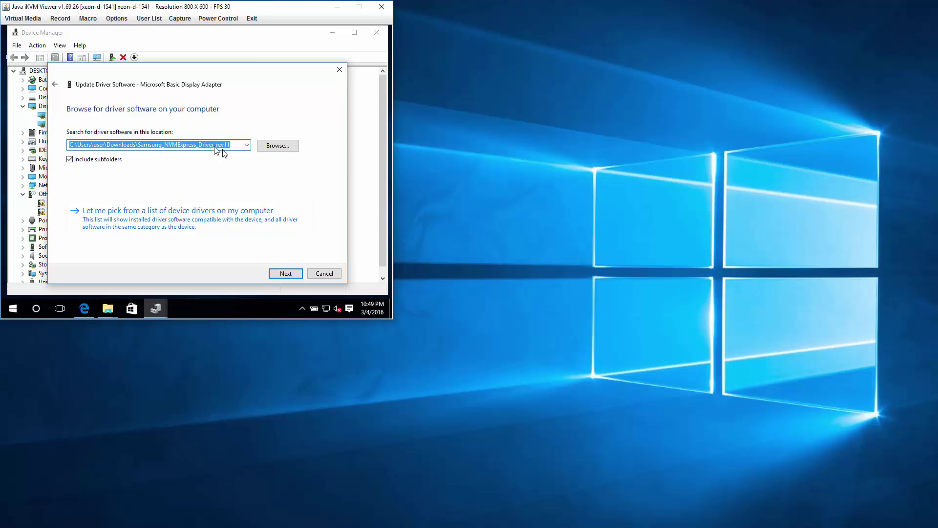
pyautogui.rightClick(213, 145)
pyautogui.click(228, 188)
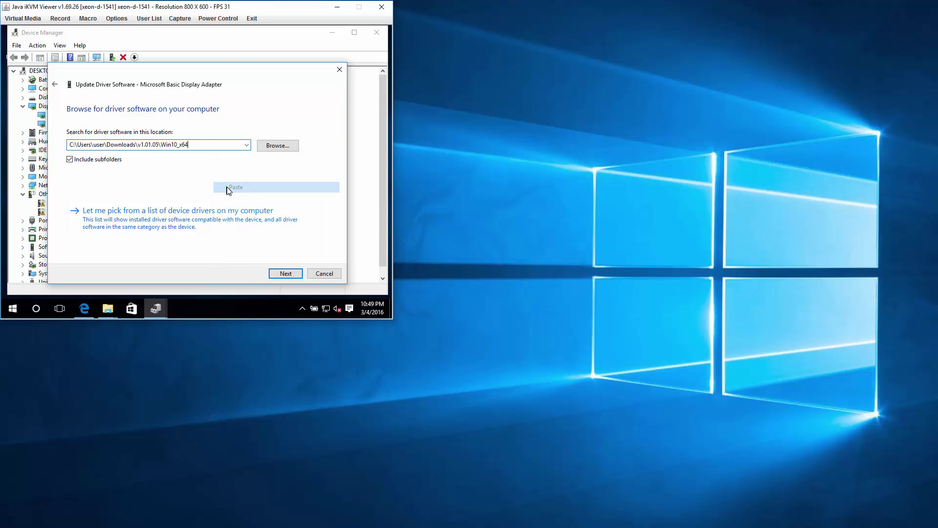
pyautogui.click(295, 277)
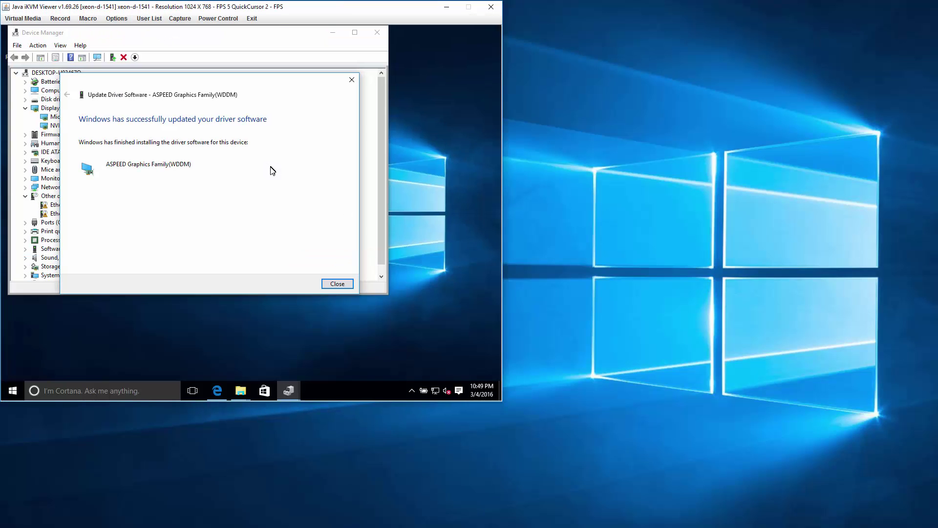
pyautogui.click(344, 284)
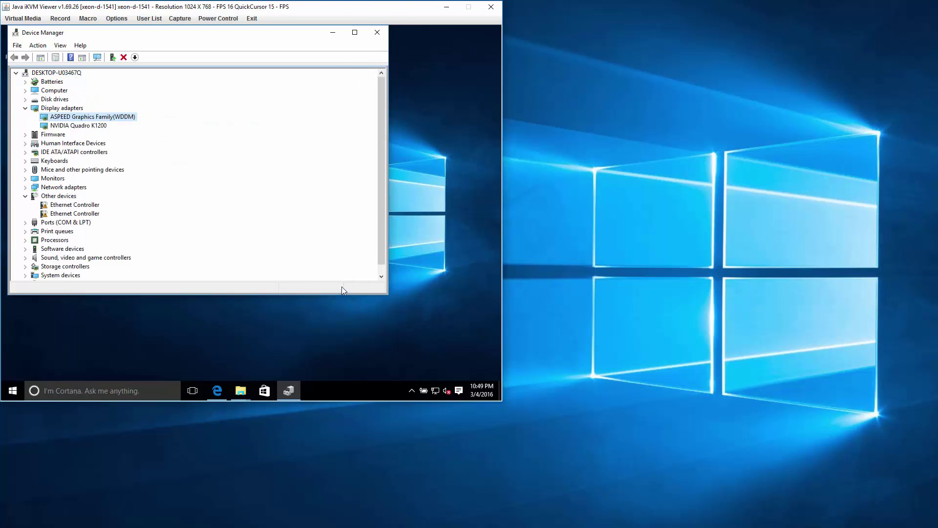
# Close Device Manager and reach Advanced display settings from the desktop, widening the Settings window.
pyautogui.click(376, 33)
pyautogui.rightClick(227, 166)
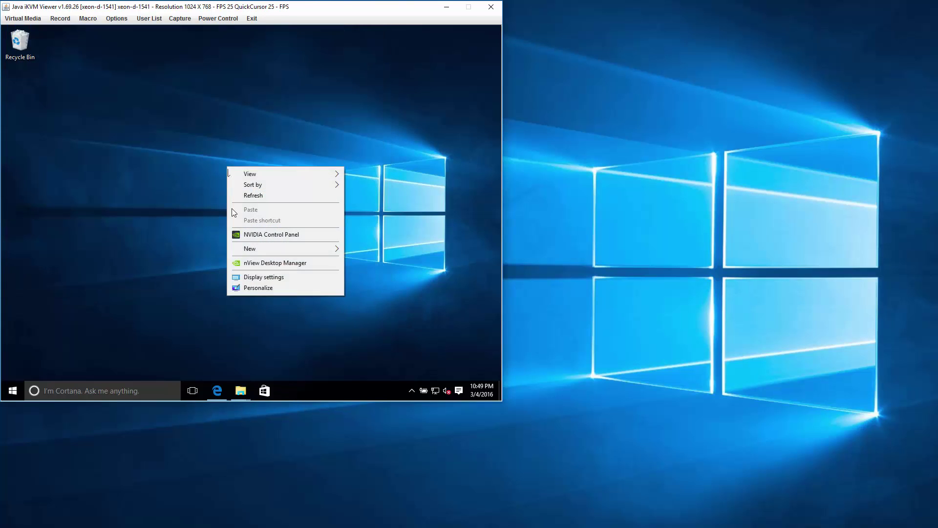
pyautogui.click(255, 274)
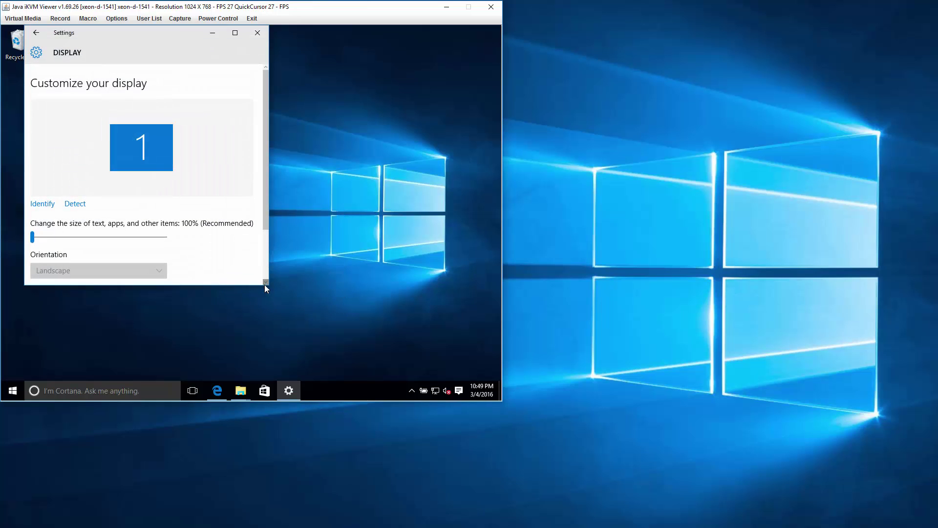
pyautogui.moveTo(269, 285); pyautogui.dragTo(394, 285)
pyautogui.scroll(-3, 400, 265)
pyautogui.click(244, 255)
# Choose 1920 × 1080 resolution, apply and keep the change, then close Settings.
pyautogui.click(150, 263)
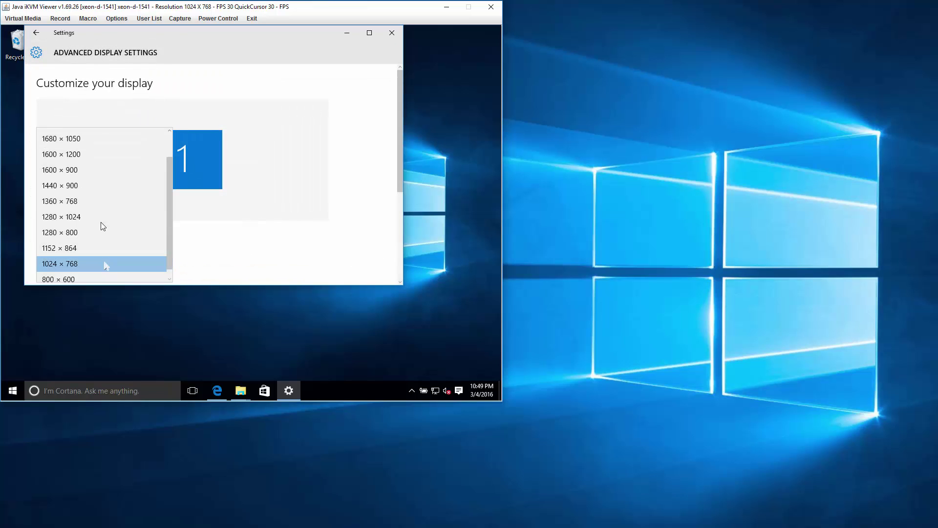
pyautogui.scroll(1, 170, 147)
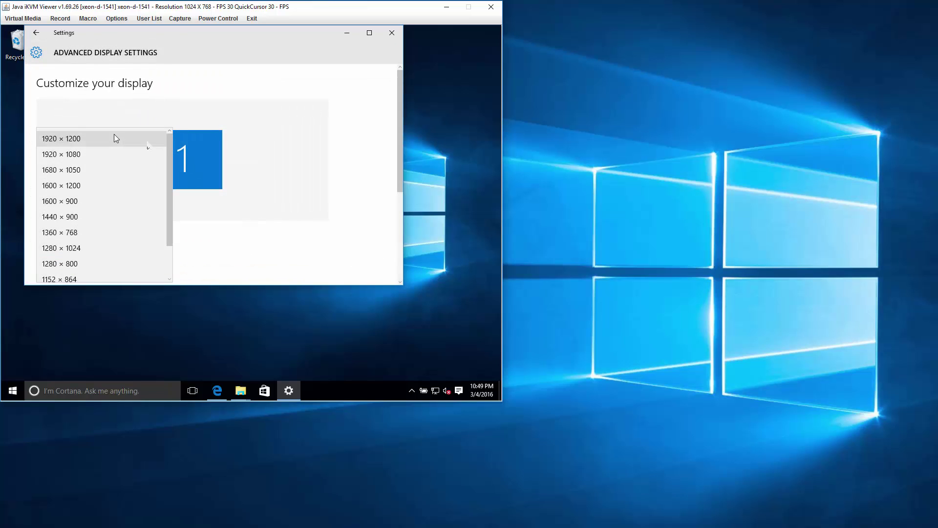
pyautogui.click(96, 155)
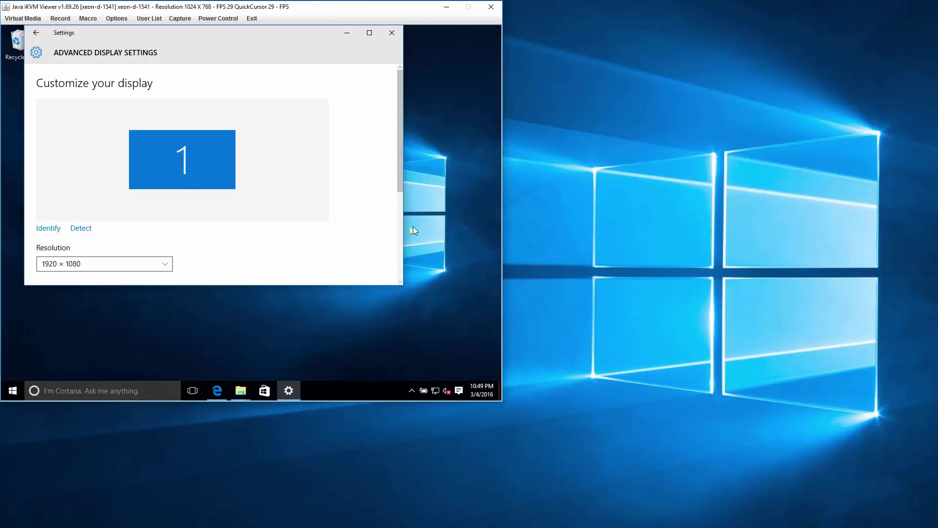
pyautogui.scroll(-3, 400, 228)
pyautogui.click(52, 138)
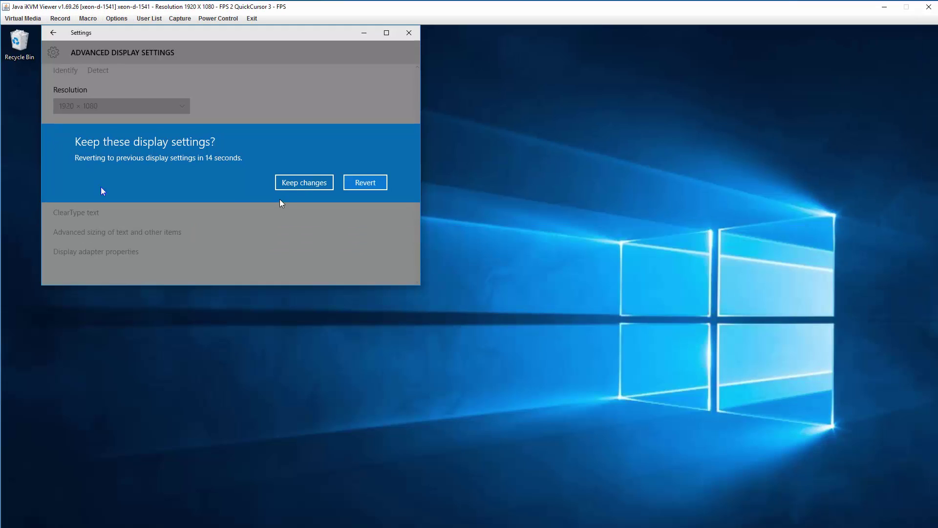
pyautogui.click(300, 182)
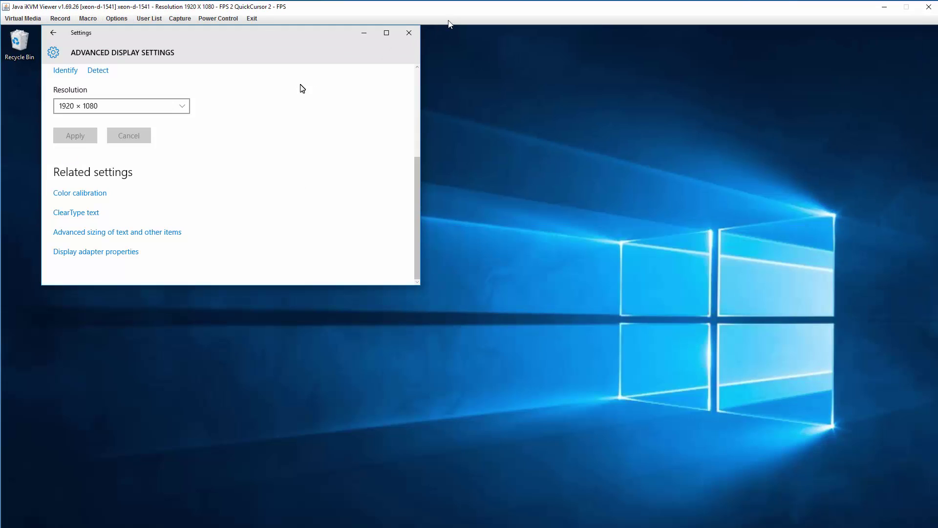
pyautogui.click(409, 33)
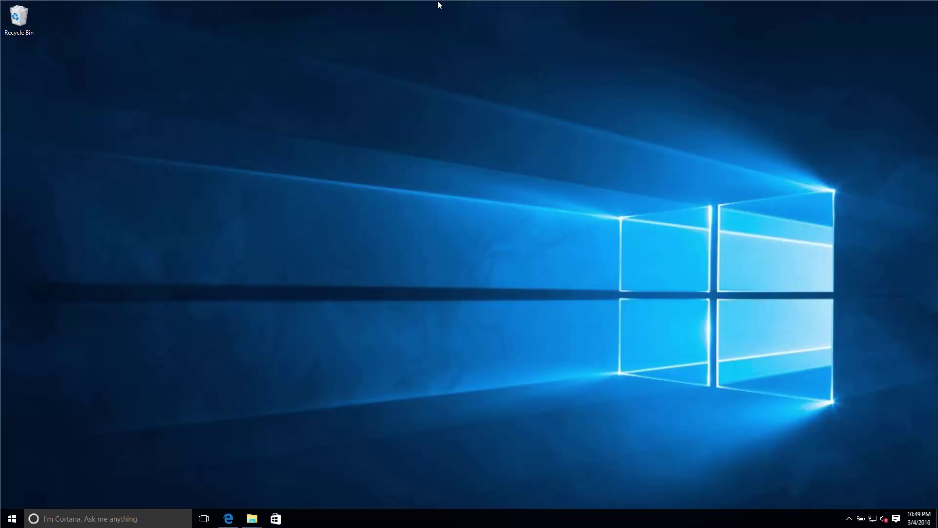
pyautogui.rightClick(12, 518)
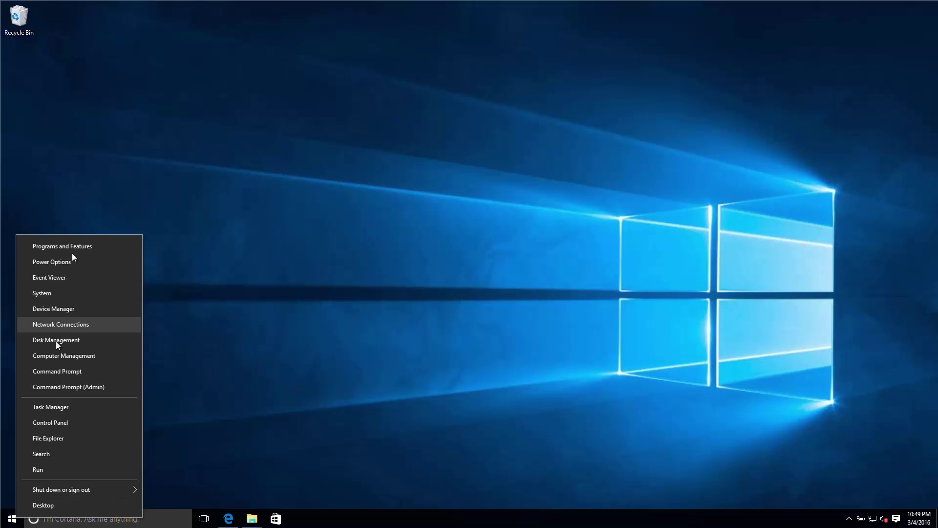
pyautogui.click(51, 309)
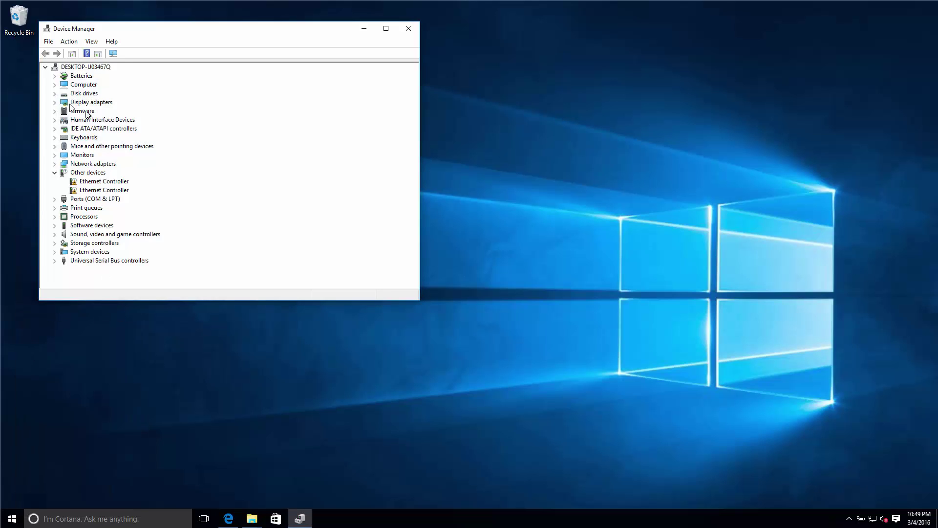
pyautogui.click(55, 103)
pyautogui.click(140, 112)
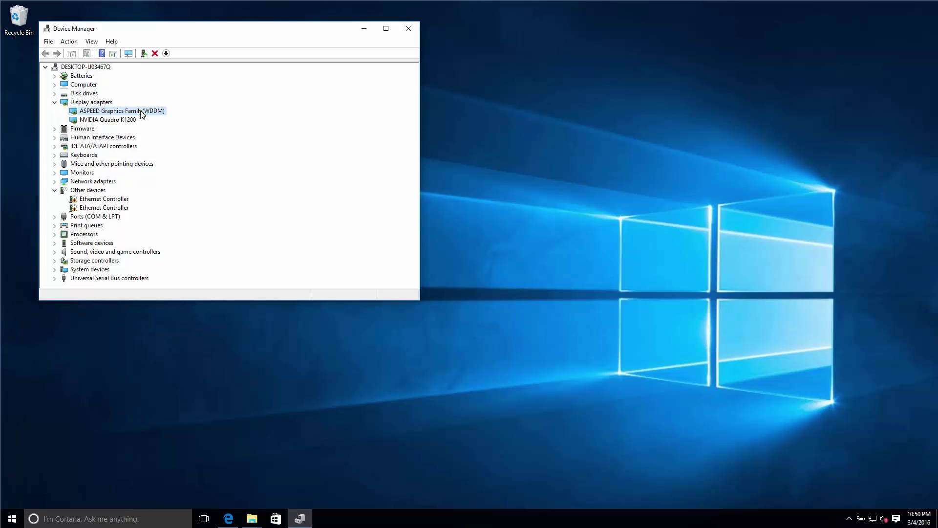
pyautogui.rightClick(152, 115)
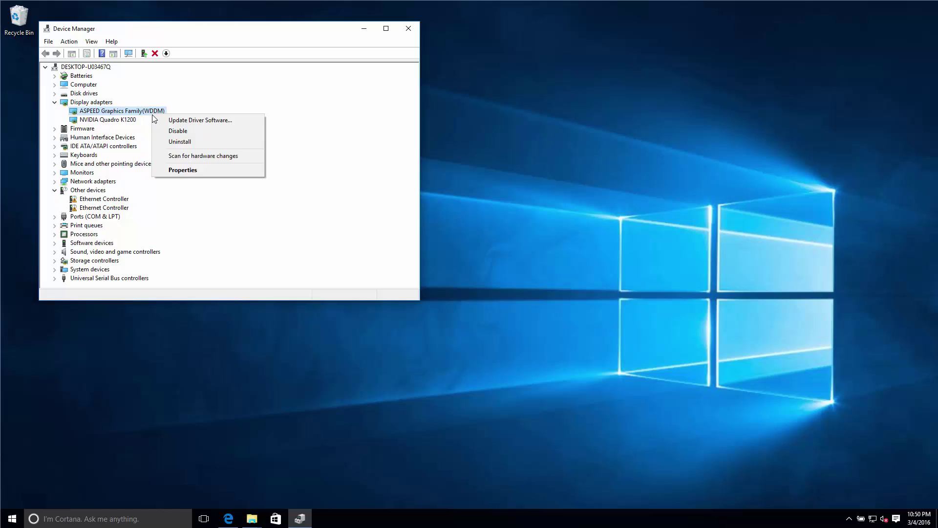
pyautogui.click(224, 124)
pyautogui.click(227, 145)
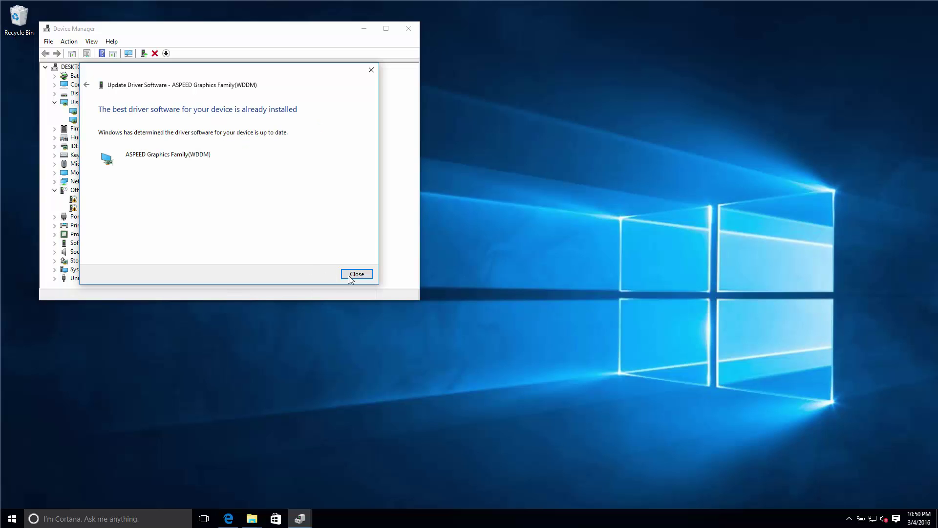
pyautogui.click(357, 274)
pyautogui.rightClick(155, 112)
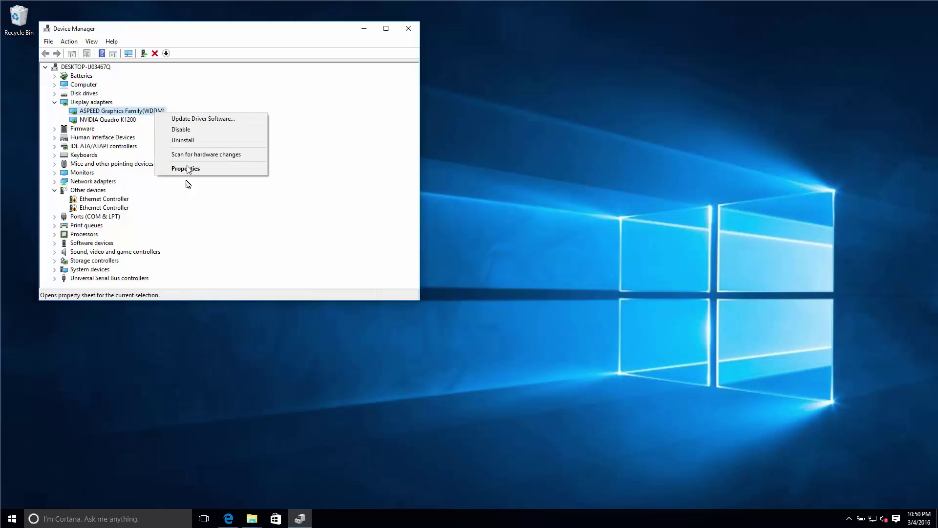
pyautogui.click(188, 169)
pyautogui.click(170, 74)
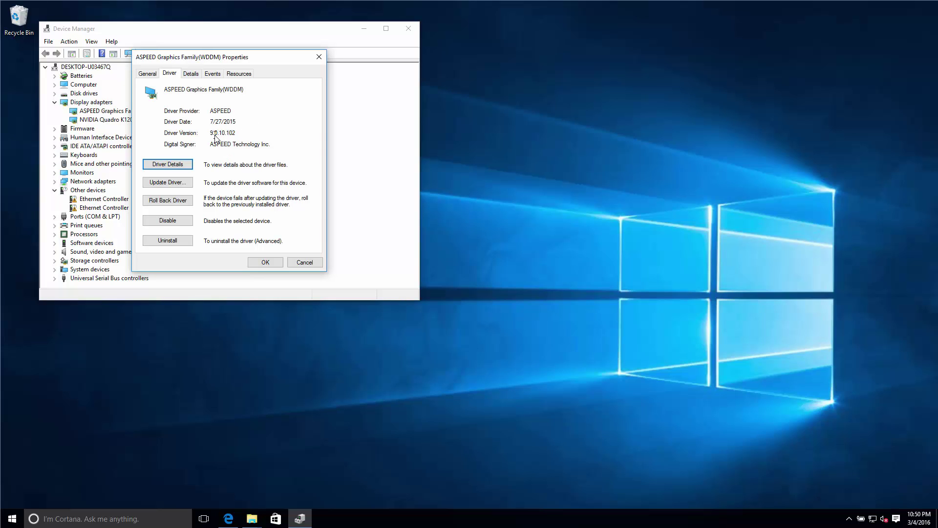
pyautogui.click(319, 56)
pyautogui.click(409, 30)
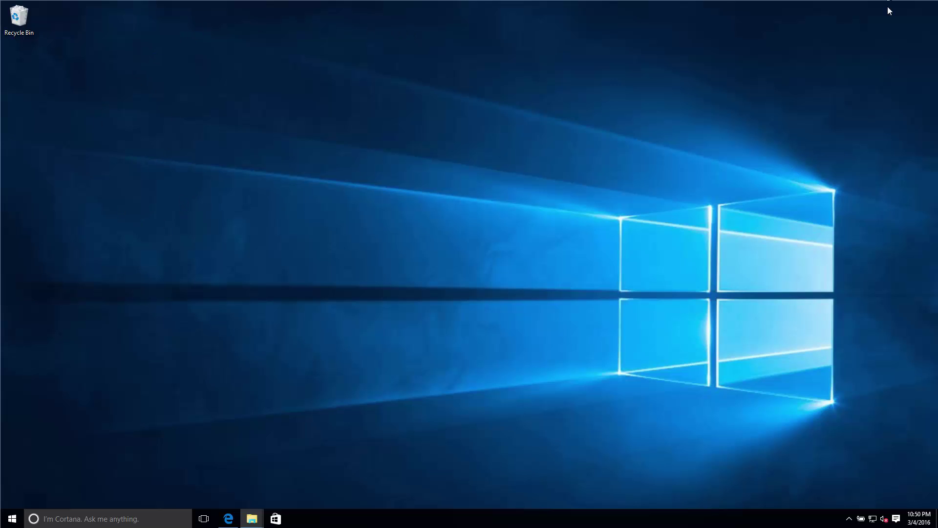
# Bring Edge back on the remote desktop and load tinkertry.com over the Supermicro driver page.
pyautogui.click(228, 519)
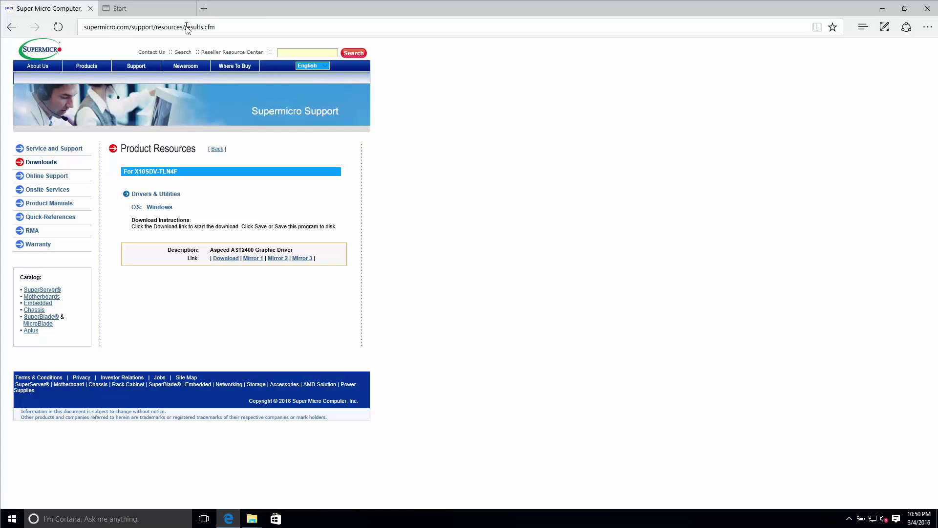
pyautogui.click(186, 28)
pyautogui.write('tinkertry.com')
pyautogui.press('Return')
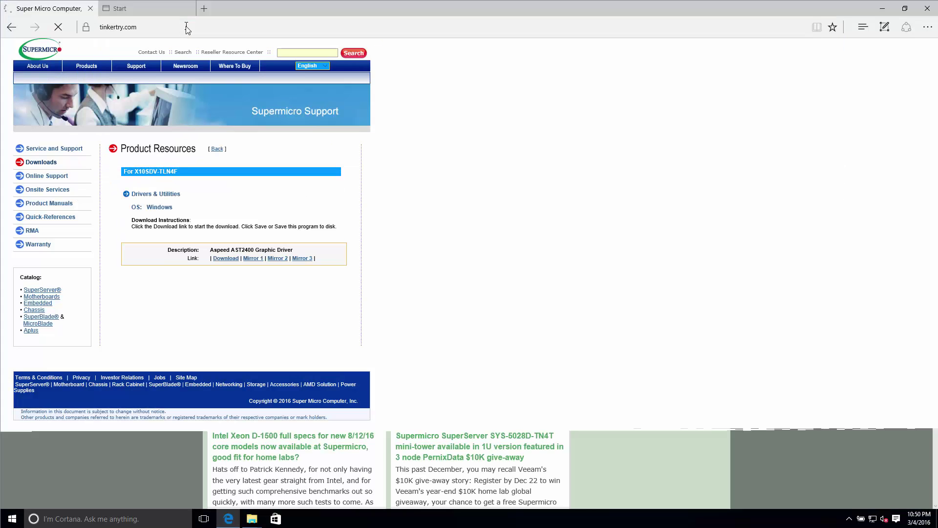